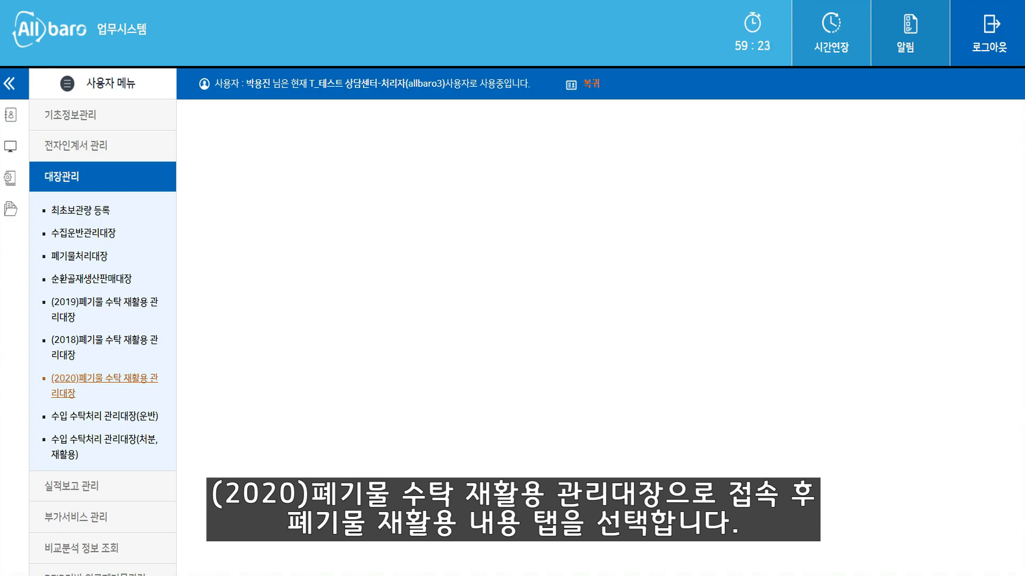
Open the (2020) 폐기물 수탁 재활용 관리대장 and generate its recycling ledger for the period 2020-06-02 to 2020-06-02
{"action": "left_click", "coordinate": [98, 381]}
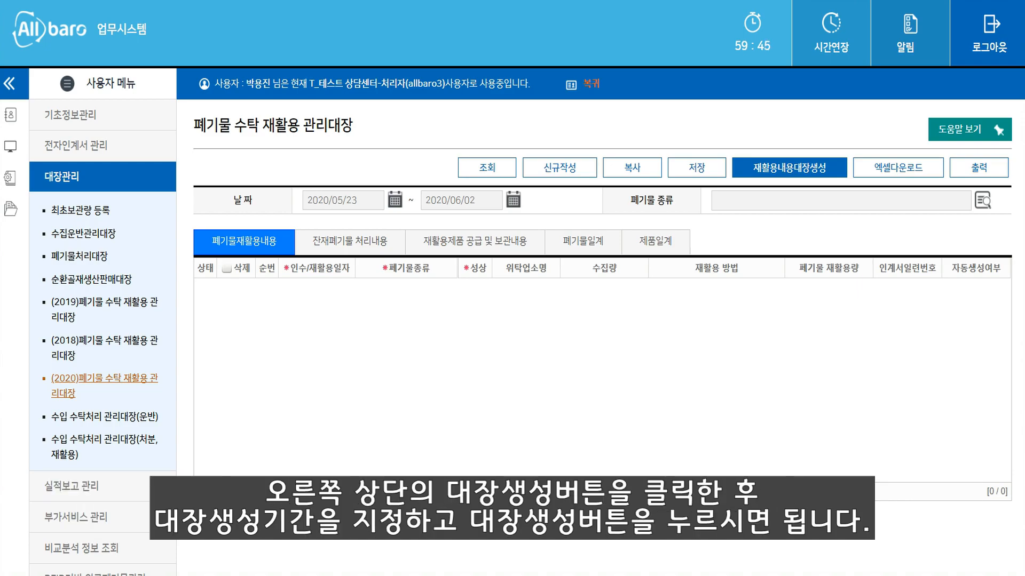
{"action": "left_click", "coordinate": [789, 167]}
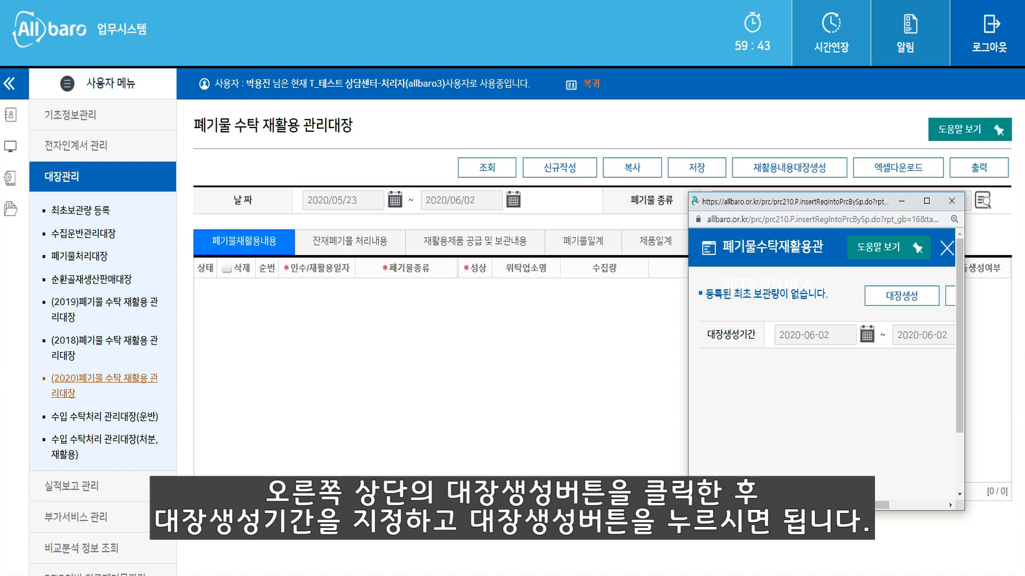
{"action": "left_click_drag", "start_coordinate": [686, 359], "coordinate": [425, 359]}
{"action": "left_click", "coordinate": [610, 336]}
{"action": "left_click", "coordinate": [569, 394]}
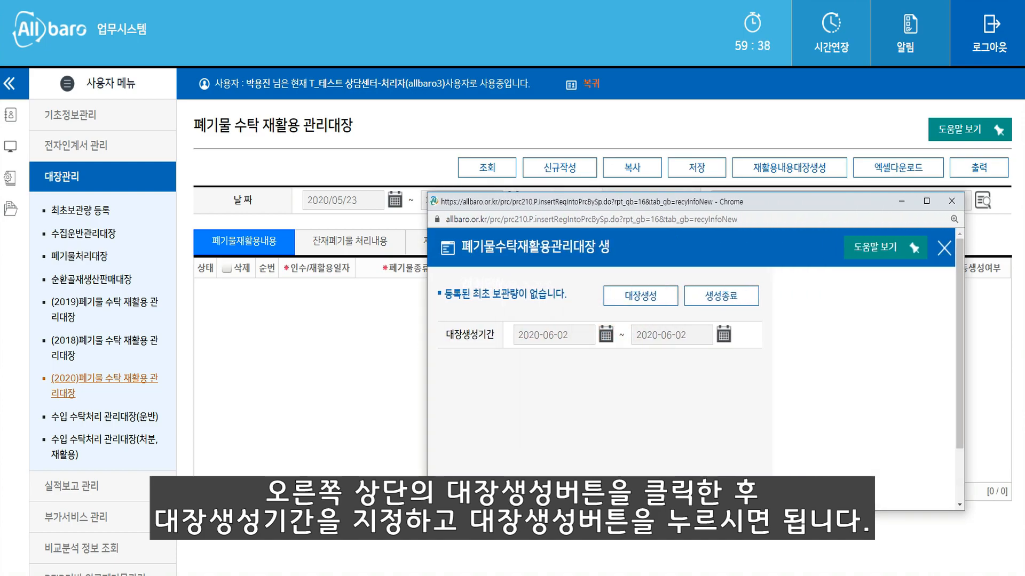
{"action": "left_click", "coordinate": [641, 295]}
{"action": "left_click", "coordinate": [771, 286]}
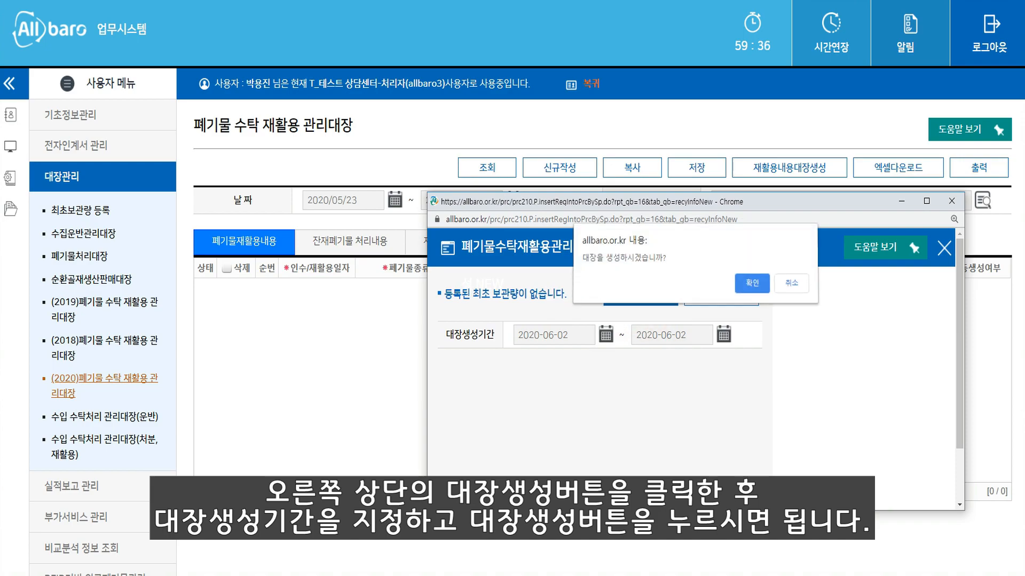
{"action": "key", "text": "Return"}
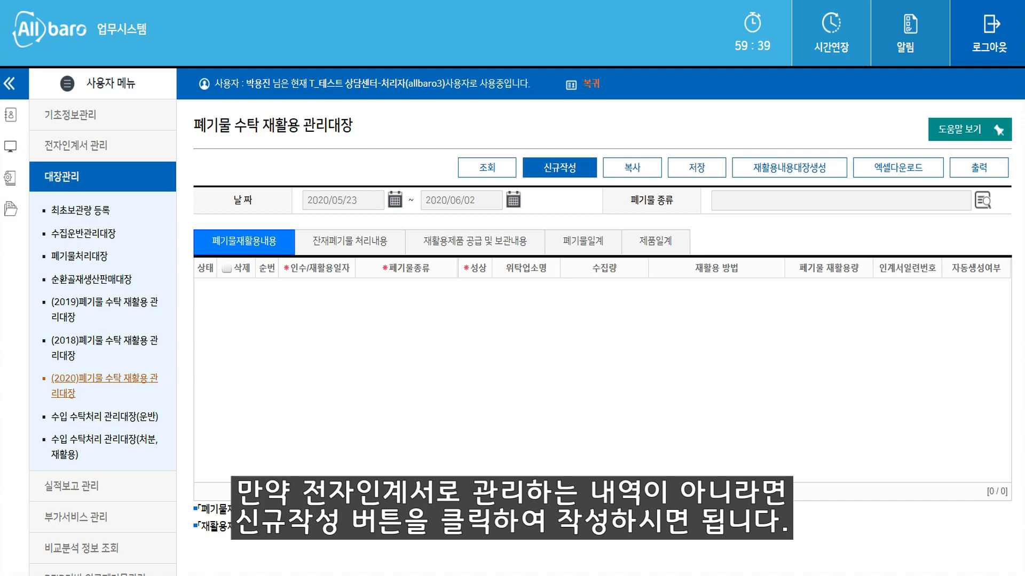
Add a new 폐기물재활용내용 entry with the acceptance/recycling date 2020/06/02
{"action": "left_click", "coordinate": [559, 167]}
{"action": "left_click", "coordinate": [347, 289]}
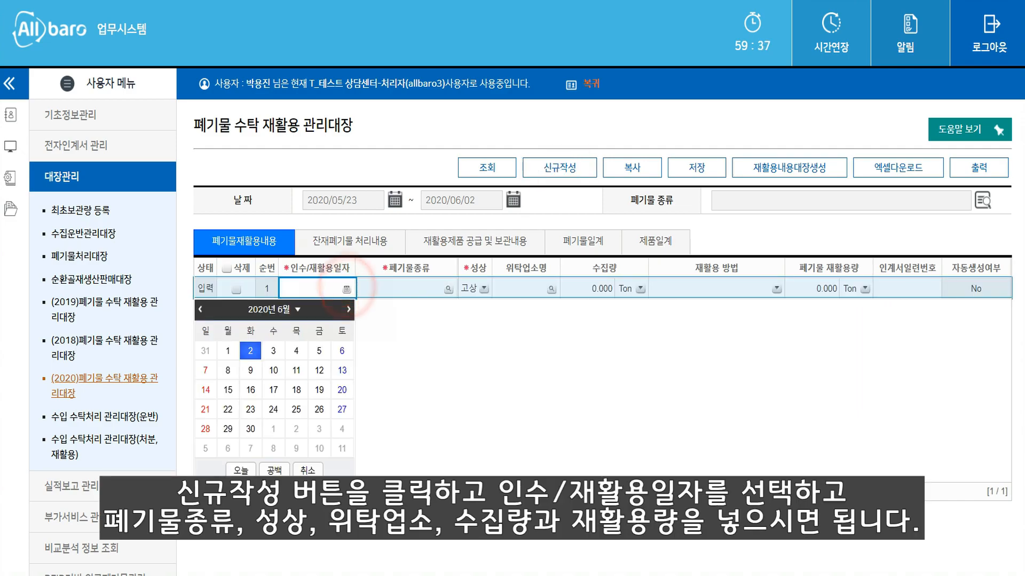
{"action": "left_click", "coordinate": [253, 351]}
Look up waste types in the 일반폐기물 category and assign 폐합성수지류(폐염화비닐수지류는 제외한다) to the new entry
{"action": "left_click", "coordinate": [448, 289]}
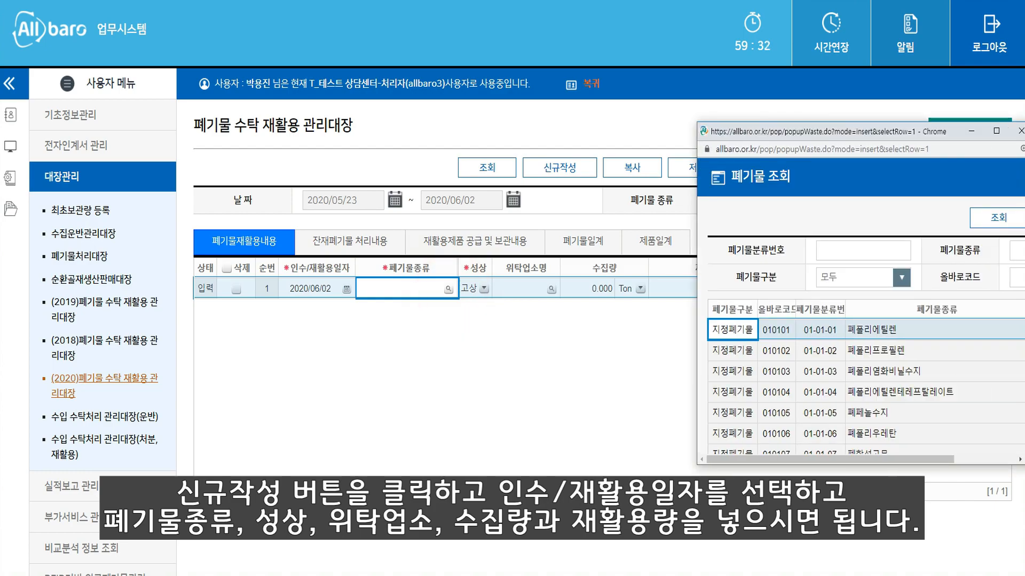
{"action": "left_click", "coordinate": [901, 277]}
{"action": "left_click", "coordinate": [840, 331]}
{"action": "left_click", "coordinate": [998, 217]}
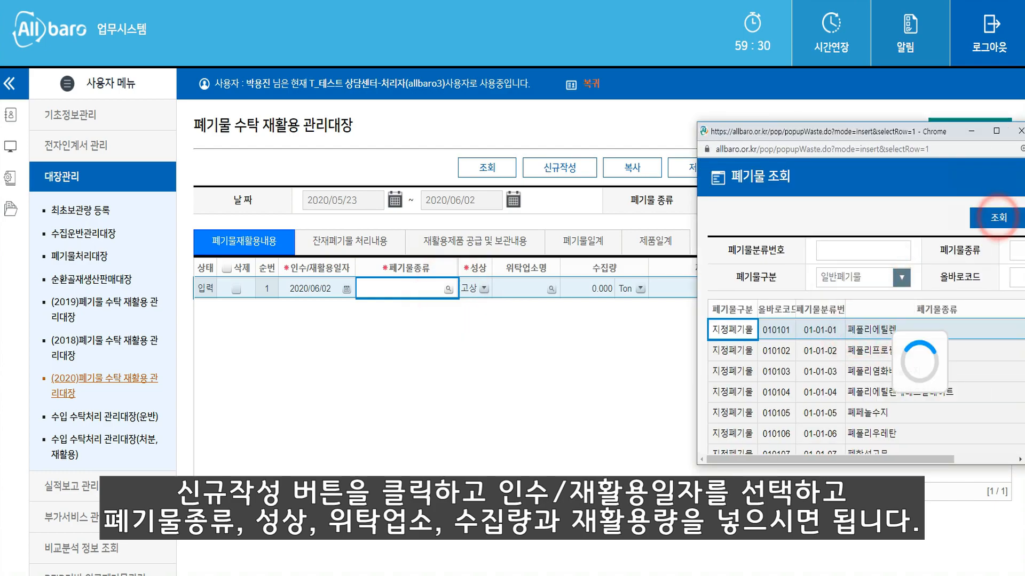
{"action": "left_click_drag", "start_coordinate": [697, 320], "coordinate": [533, 320]}
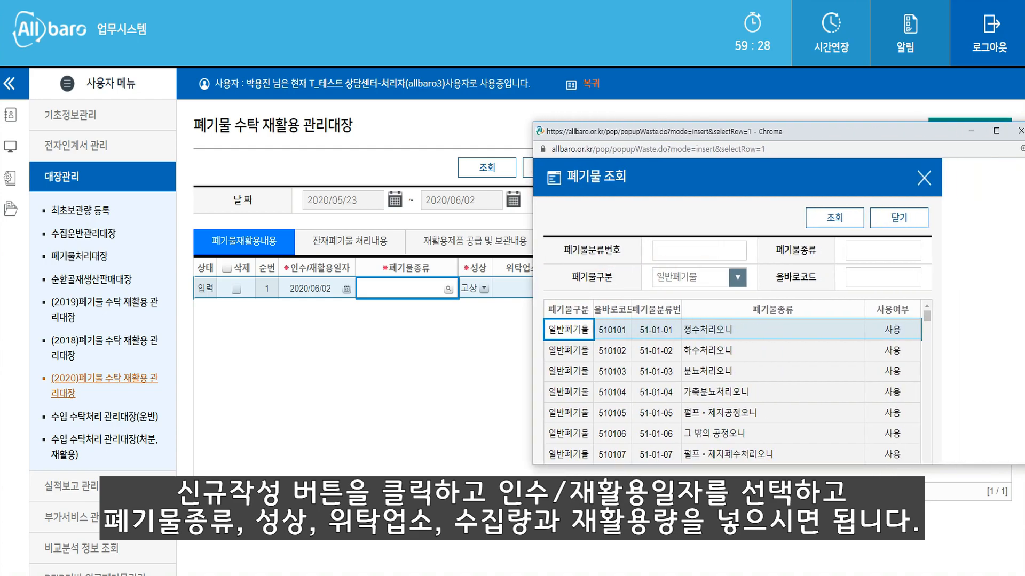
{"action": "scroll", "coordinate": [732, 330], "scroll_direction": "down", "scroll_amount": 4}
{"action": "scroll", "coordinate": [717, 281], "scroll_direction": "down", "scroll_amount": 4}
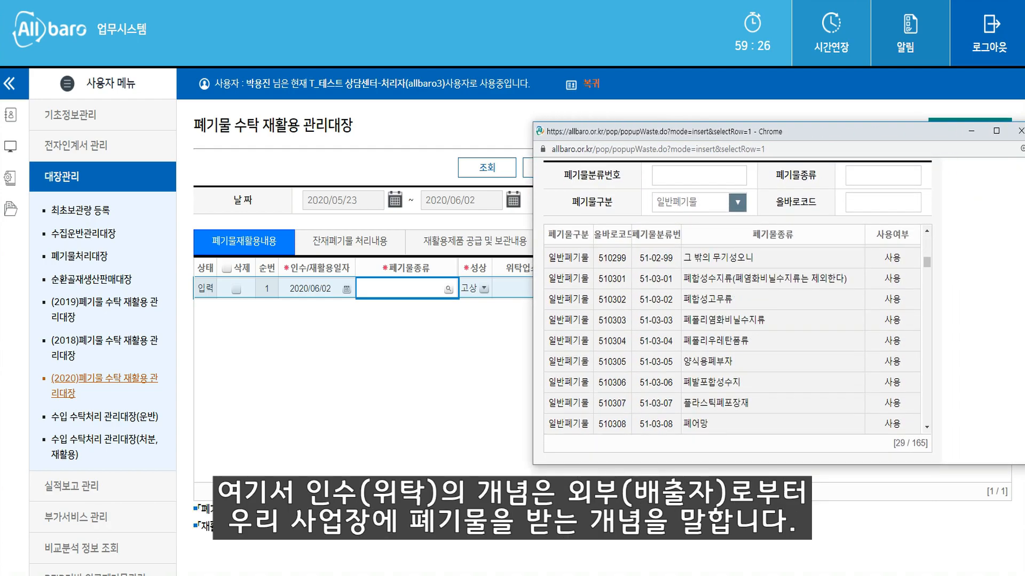
{"action": "double_click", "coordinate": [717, 282]}
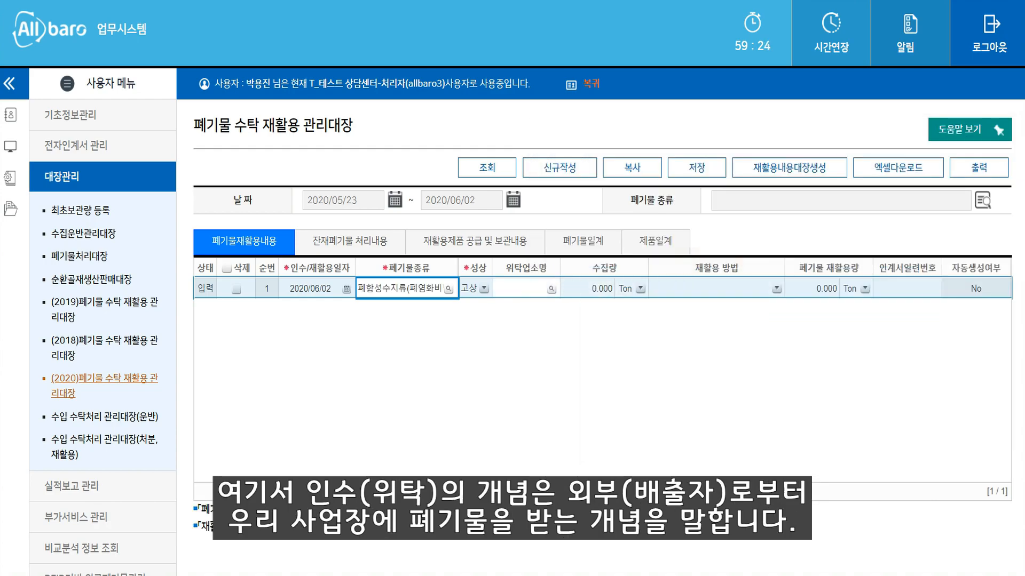
Search companies for "T_테스트 상담센터" and assign the 처리자(배출자) record as the entry's consigning company
{"action": "left_click", "coordinate": [549, 288]}
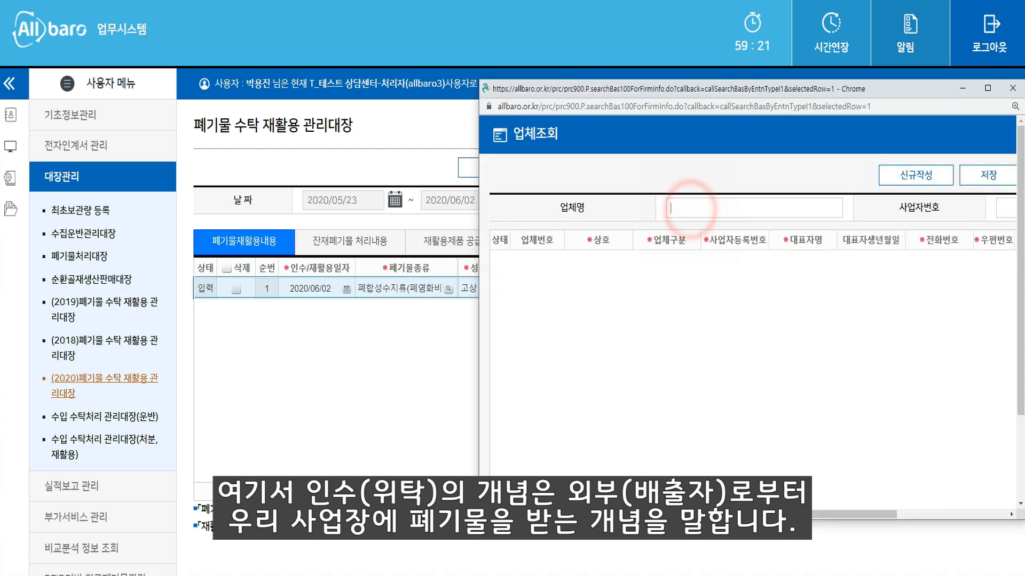
{"action": "type", "text": "T_"}
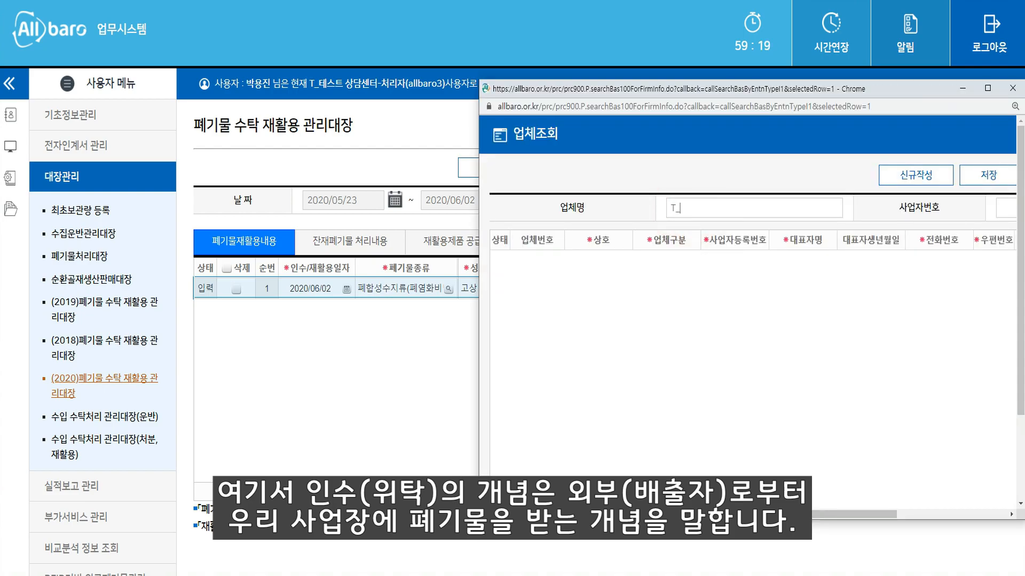
{"action": "type", "text": "테스트 상담센터"}
{"action": "key", "text": "Return"}
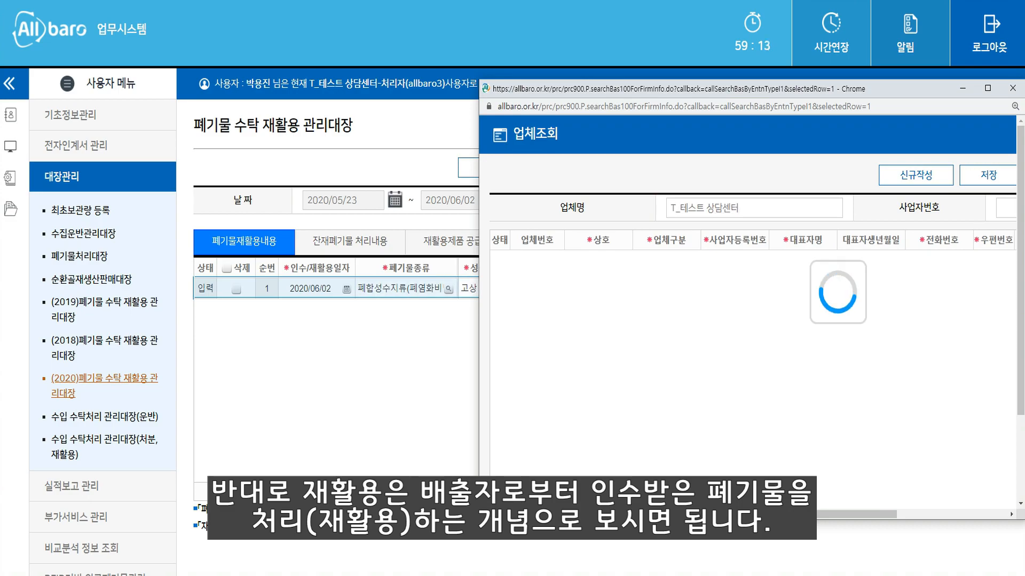
{"action": "left_click_drag", "start_coordinate": [480, 311], "coordinate": [320, 310]}
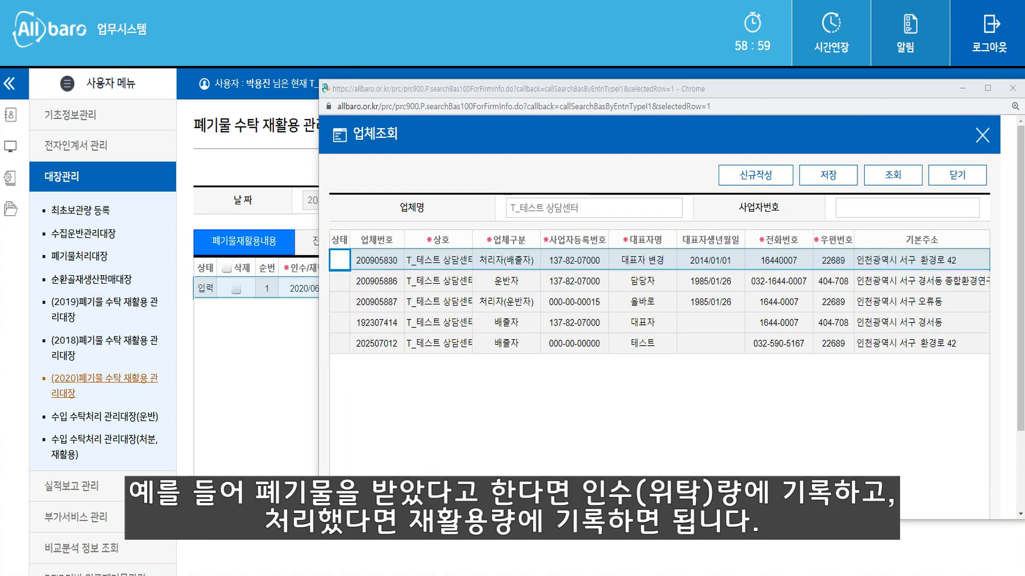
{"action": "double_click", "coordinate": [506, 261]}
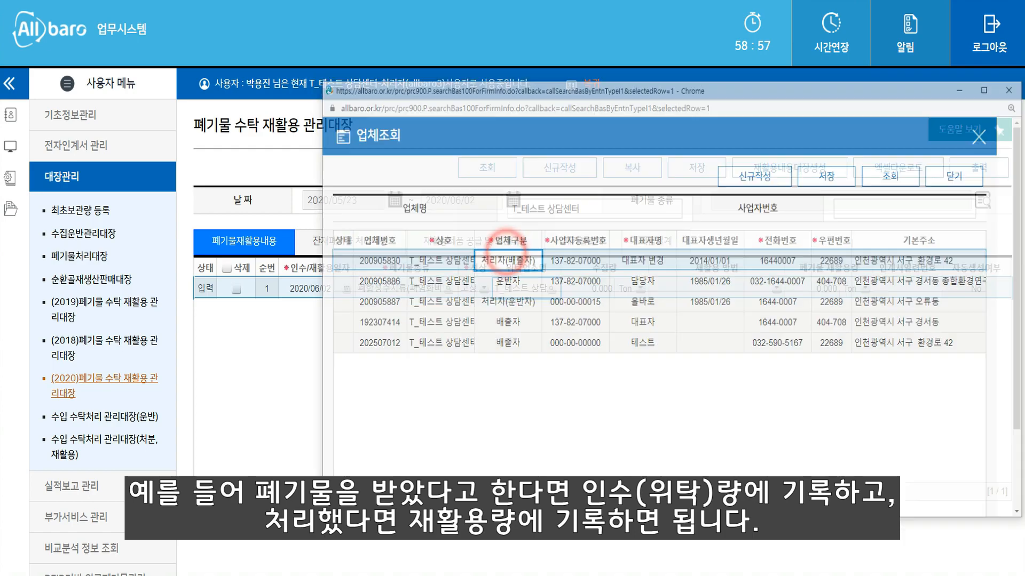
Enter 10 Ton as both the collected amount and the recycled amount of the entry
{"action": "left_click", "coordinate": [588, 293]}
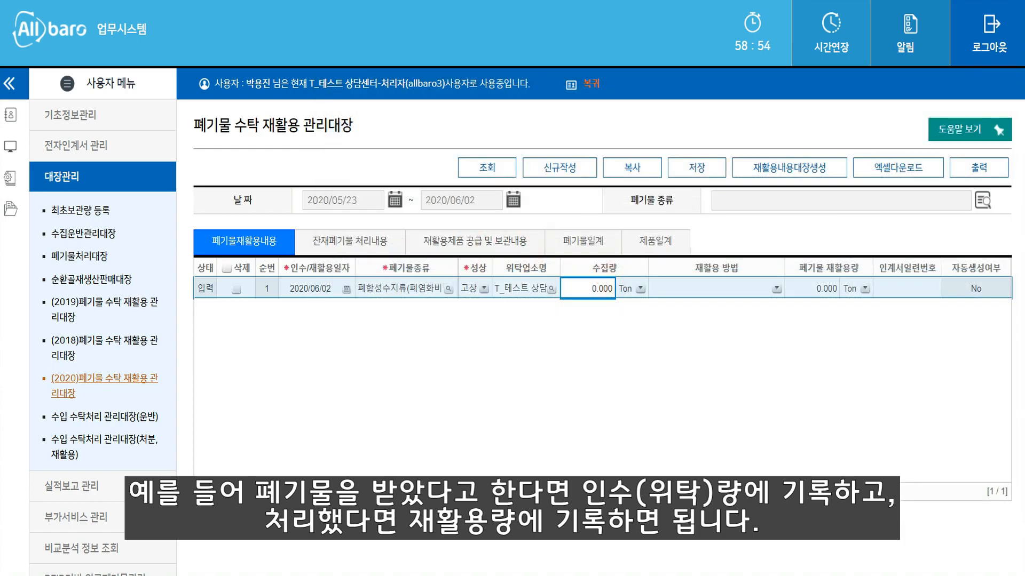
{"action": "left_click", "coordinate": [588, 291]}
{"action": "type", "text": "10"}
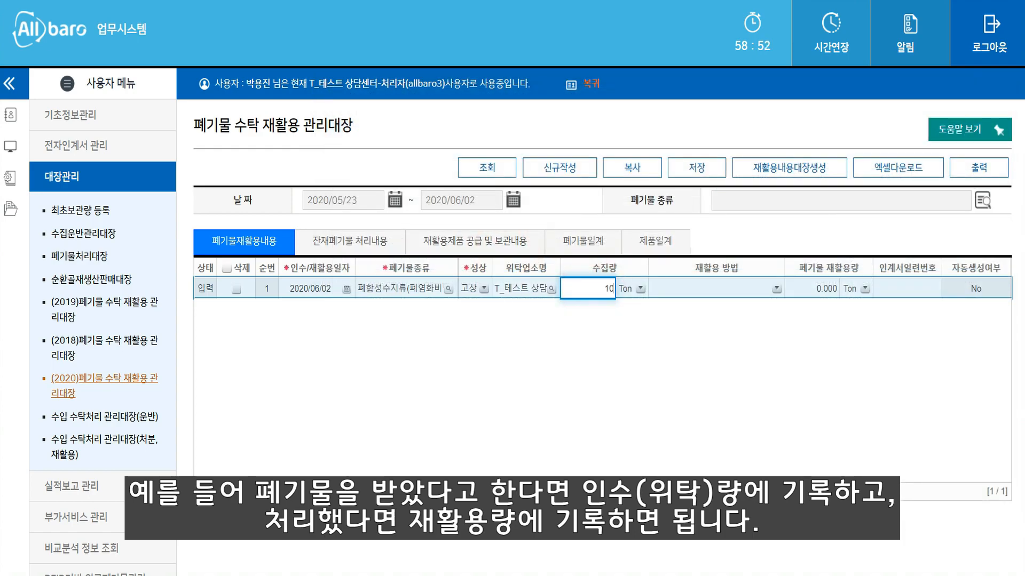
{"action": "key", "text": "Tab"}
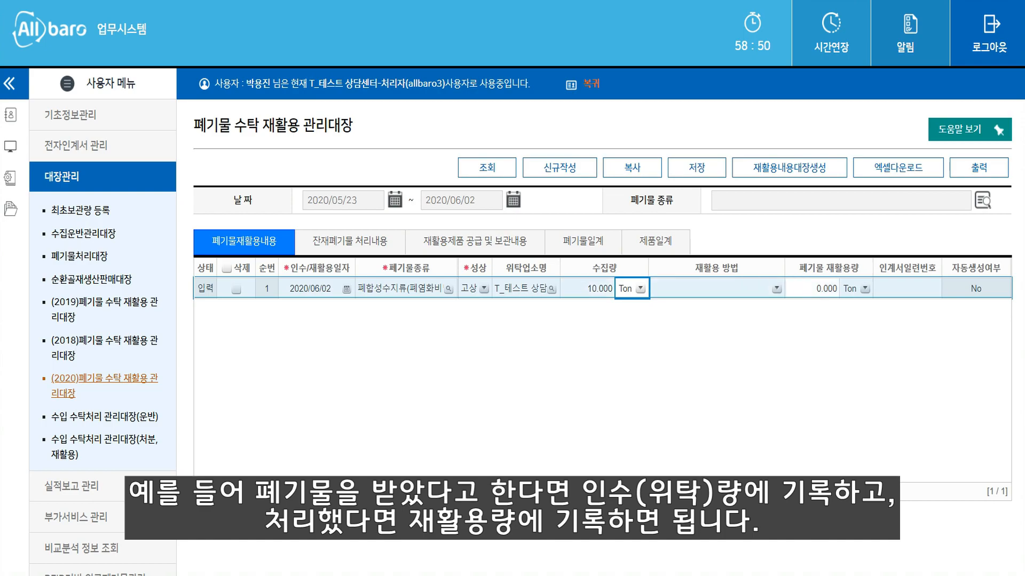
{"action": "left_click", "coordinate": [820, 295]}
{"action": "type", "text": "10"}
{"action": "key", "text": "Tab"}
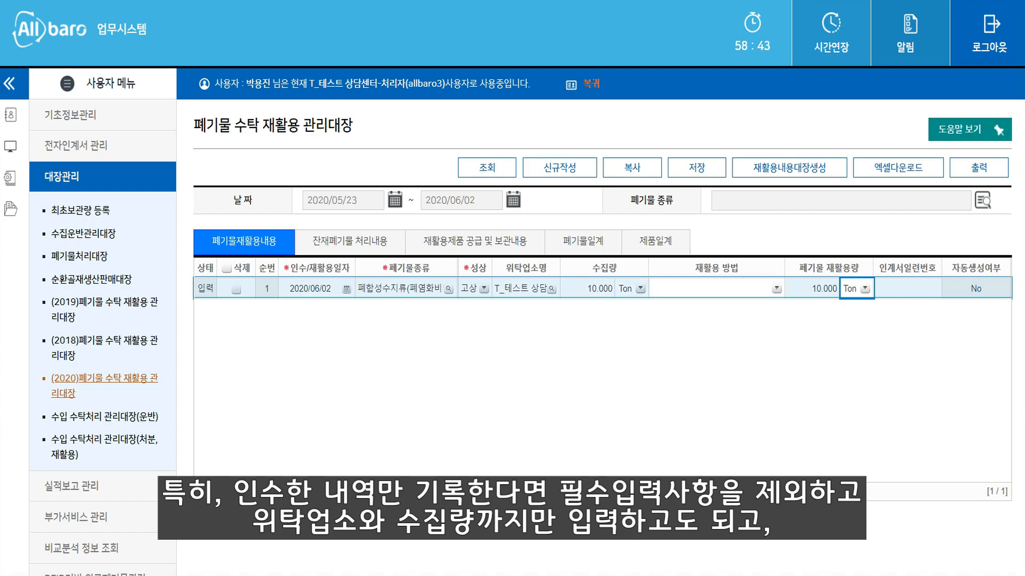
Clear the entry's recycled amount and collected amount
{"action": "left_click", "coordinate": [809, 292]}
{"action": "key", "text": "BackSpace"}
{"action": "key", "text": "Tab"}
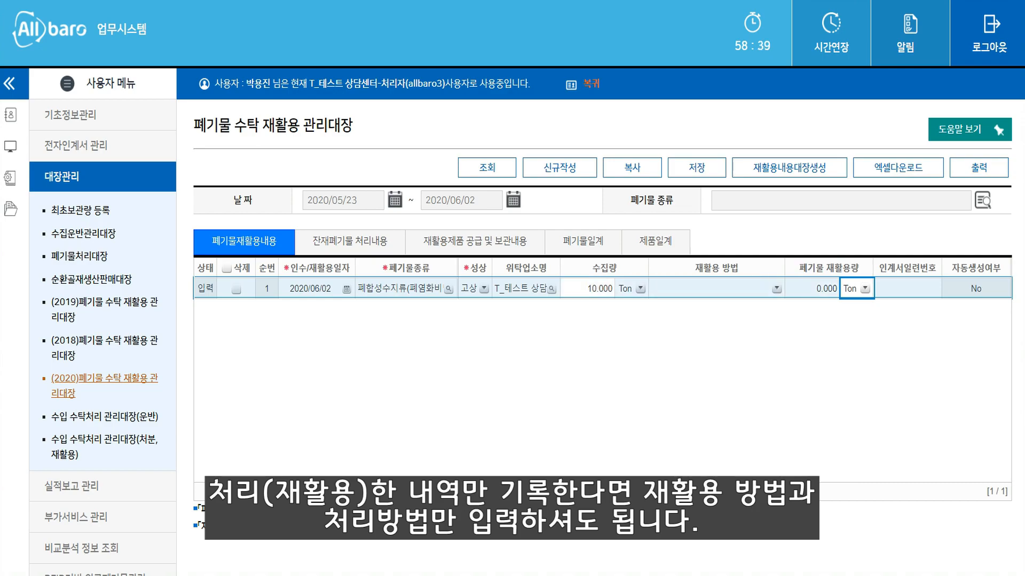
{"action": "left_click", "coordinate": [584, 288]}
{"action": "key", "text": "BackSpace"}
{"action": "key", "text": "Tab"}
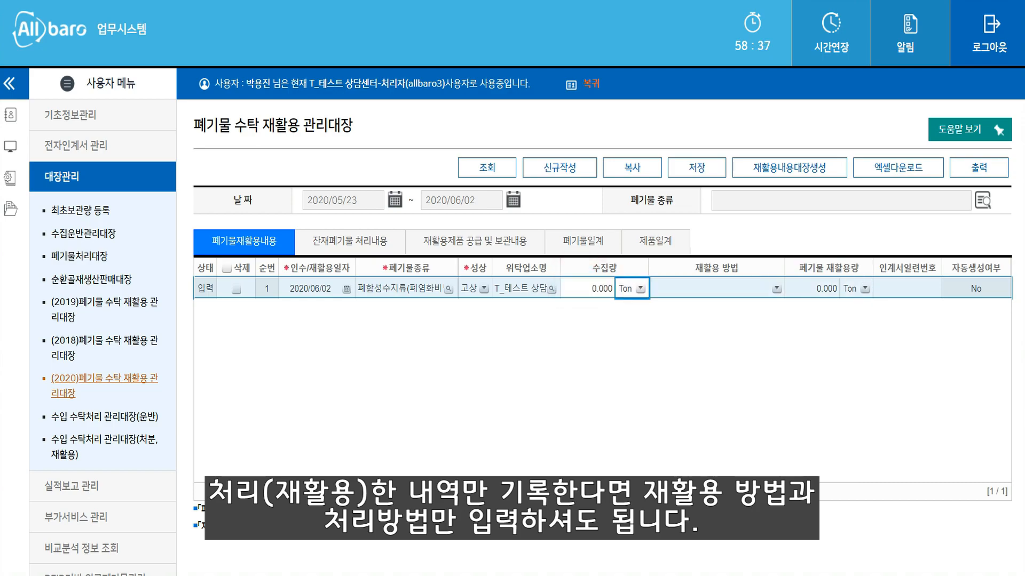
Set the entry's recycling method to (2008)직접 에너지회수(재)(위탁) and its recycled amount to 10 Ton
{"action": "left_click", "coordinate": [675, 289]}
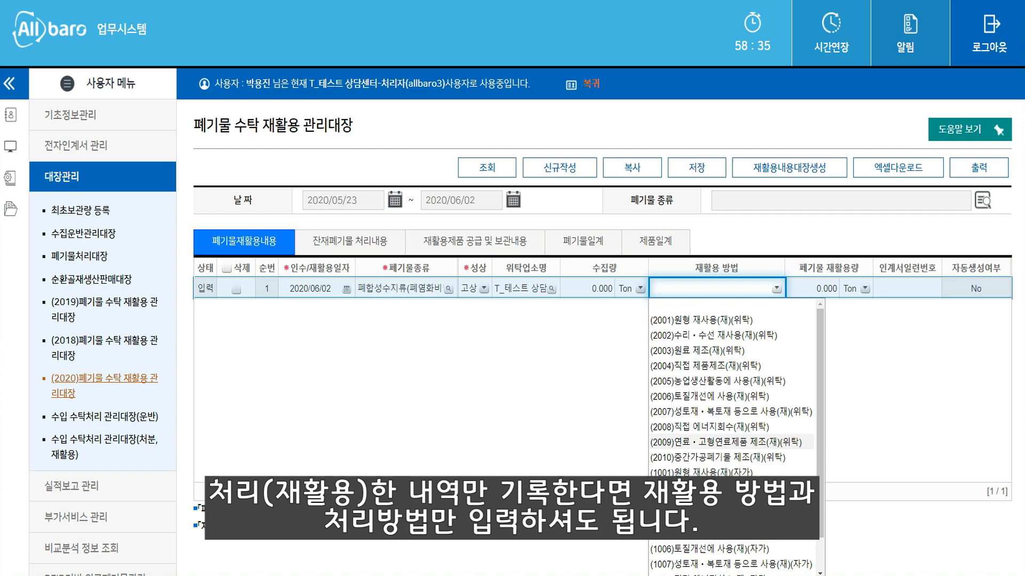
{"action": "left_click", "coordinate": [704, 427]}
{"action": "left_click", "coordinate": [812, 288]}
{"action": "type", "text": "10"}
{"action": "key", "text": "Tab"}
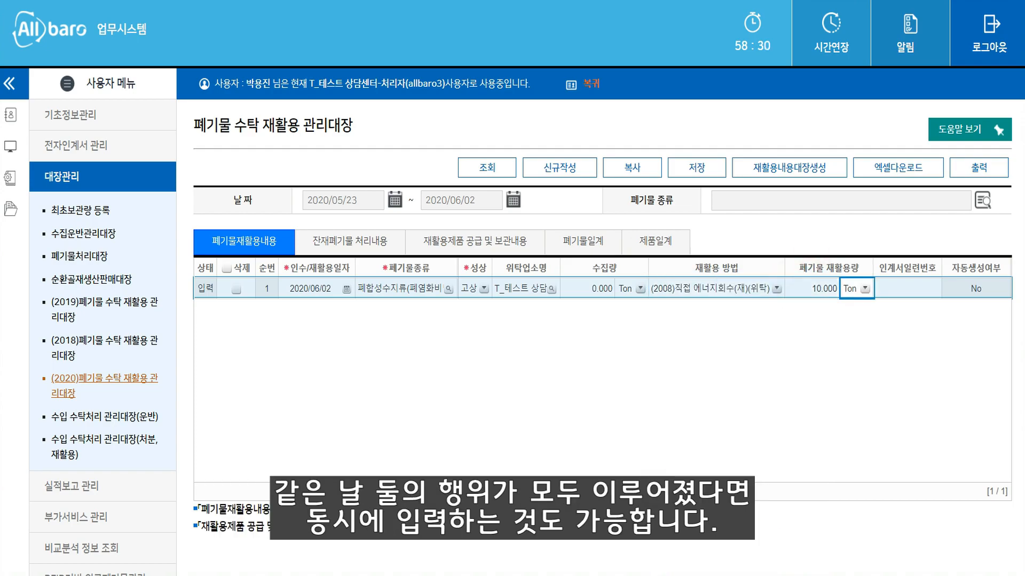
Set the entry's collected amount to 10 Ton and save the ledger
{"action": "left_click", "coordinate": [587, 289]}
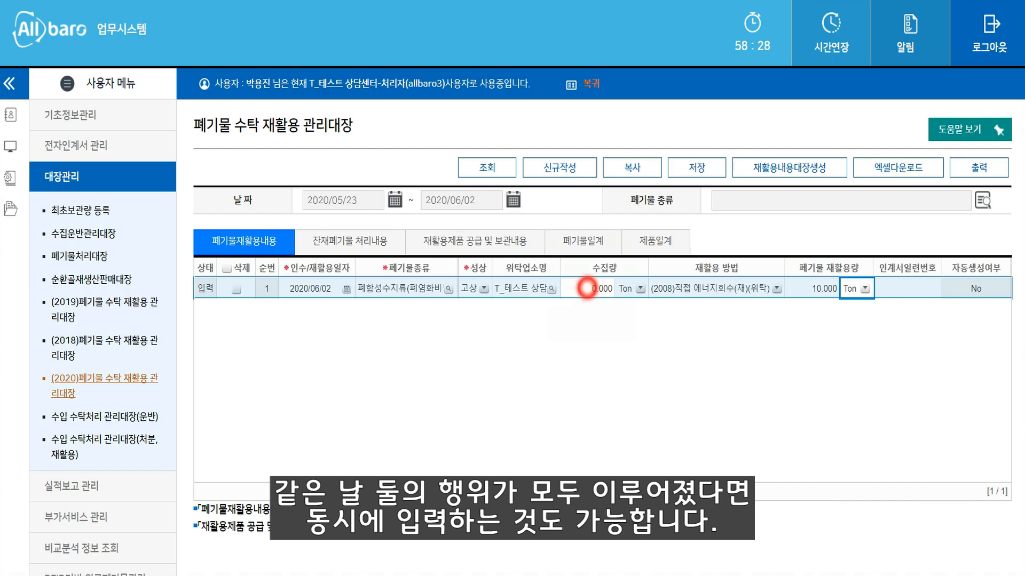
{"action": "type", "text": "10"}
{"action": "key", "text": "Tab"}
{"action": "left_click", "coordinate": [696, 167]}
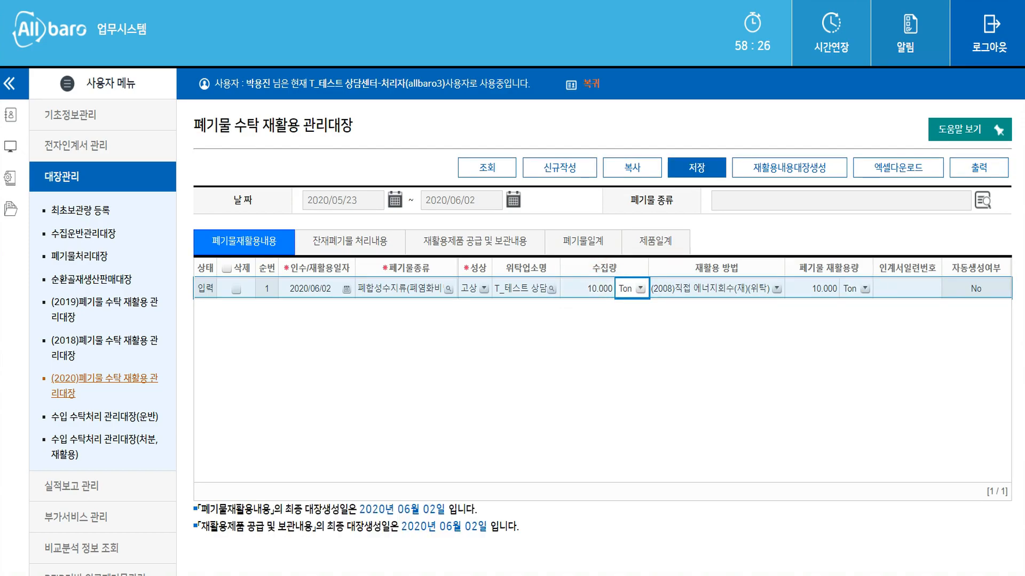
{"action": "key", "text": "Return"}
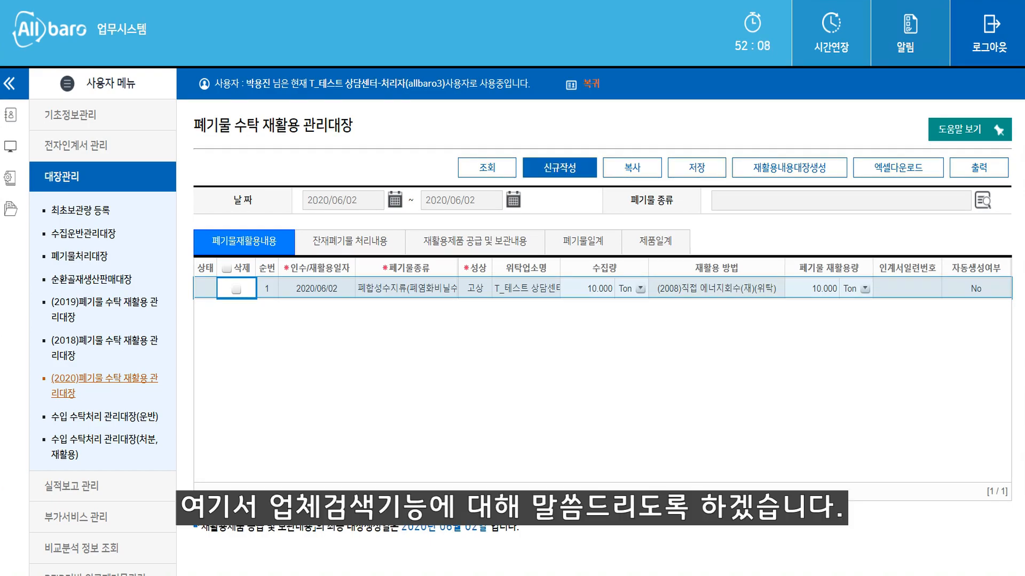
Add a second ledger entry and search the consigning companies for "T_테스트 상담센터"
{"action": "left_click", "coordinate": [559, 167]}
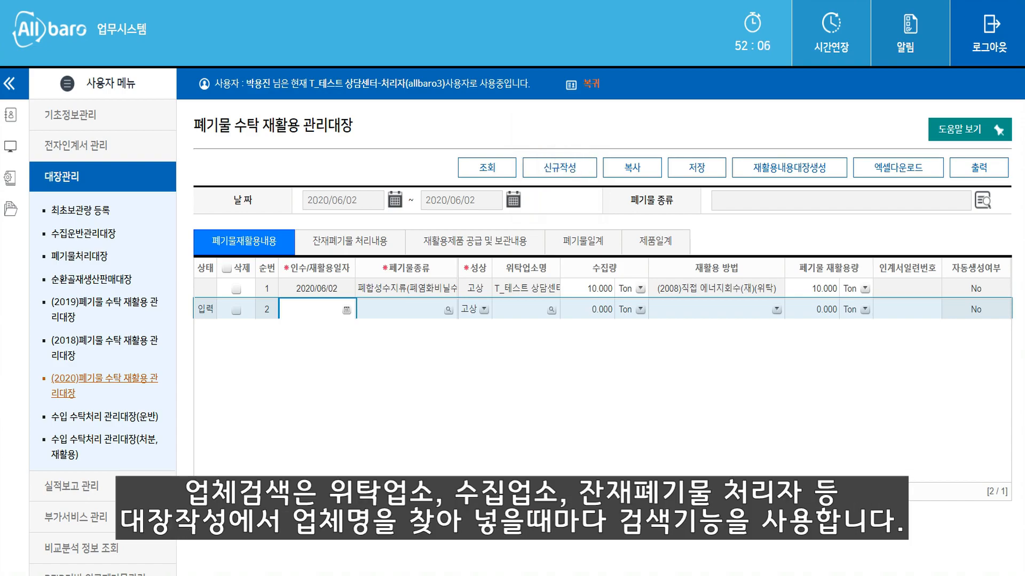
{"action": "left_click", "coordinate": [522, 313]}
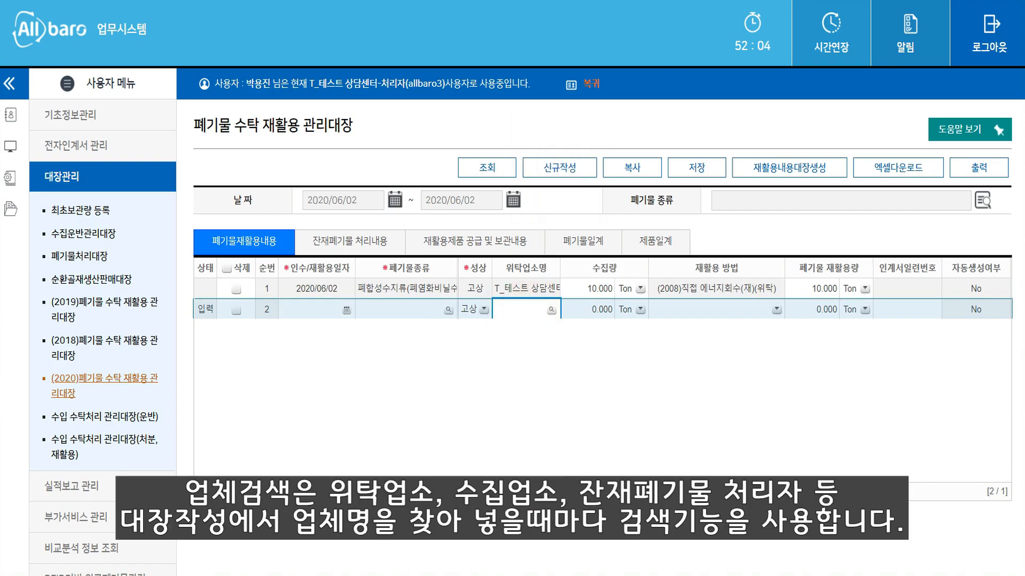
{"action": "left_click", "coordinate": [551, 310]}
{"action": "left_click_drag", "start_coordinate": [478, 336], "coordinate": [182, 336]}
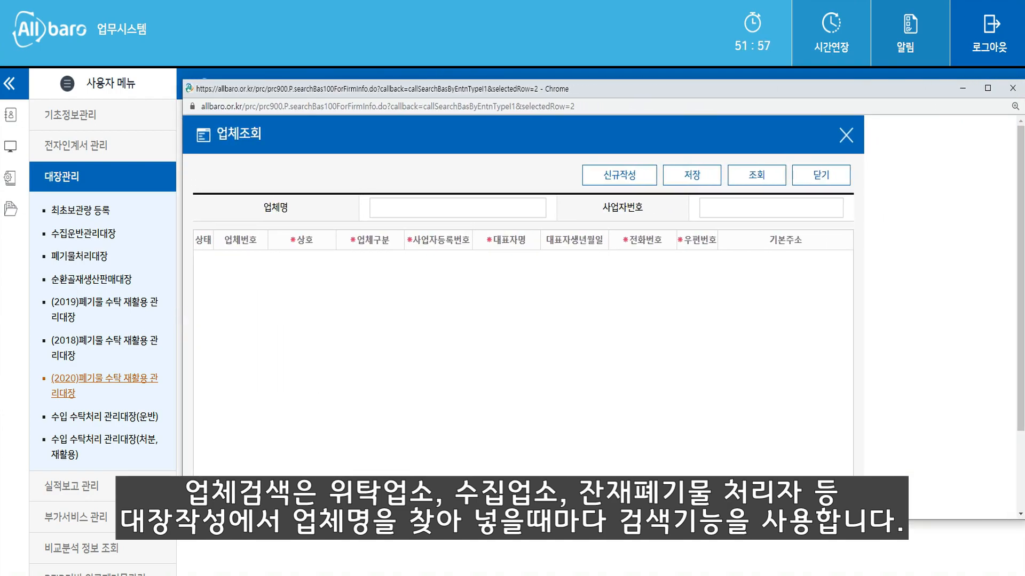
{"action": "left_click", "coordinate": [395, 212]}
{"action": "left_click", "coordinate": [754, 210]}
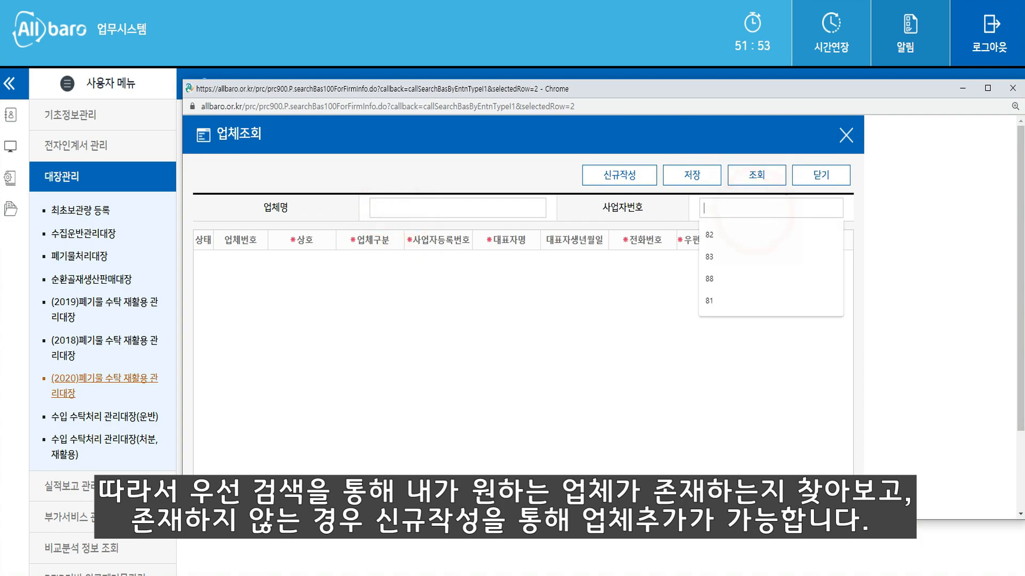
{"action": "left_click", "coordinate": [501, 209]}
{"action": "type", "text": "T_테스트 상담센터"}
{"action": "left_click", "coordinate": [756, 175]}
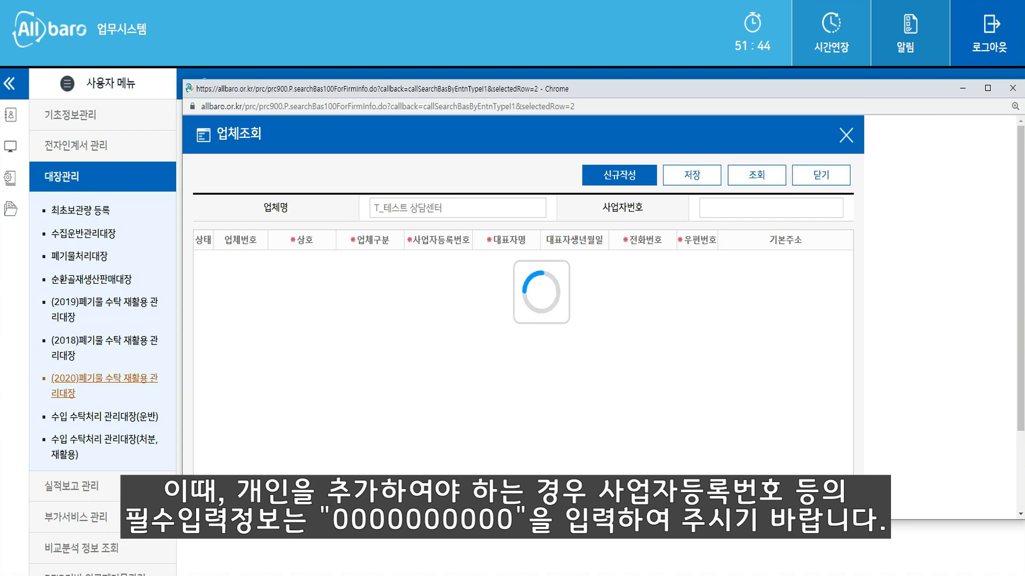
Start a new company record and fill in its business registration number with the all-zero placeholder for individuals
{"action": "left_click", "coordinate": [619, 174]}
{"action": "left_click", "coordinate": [435, 281]}
{"action": "type", "text": "00000000000"}
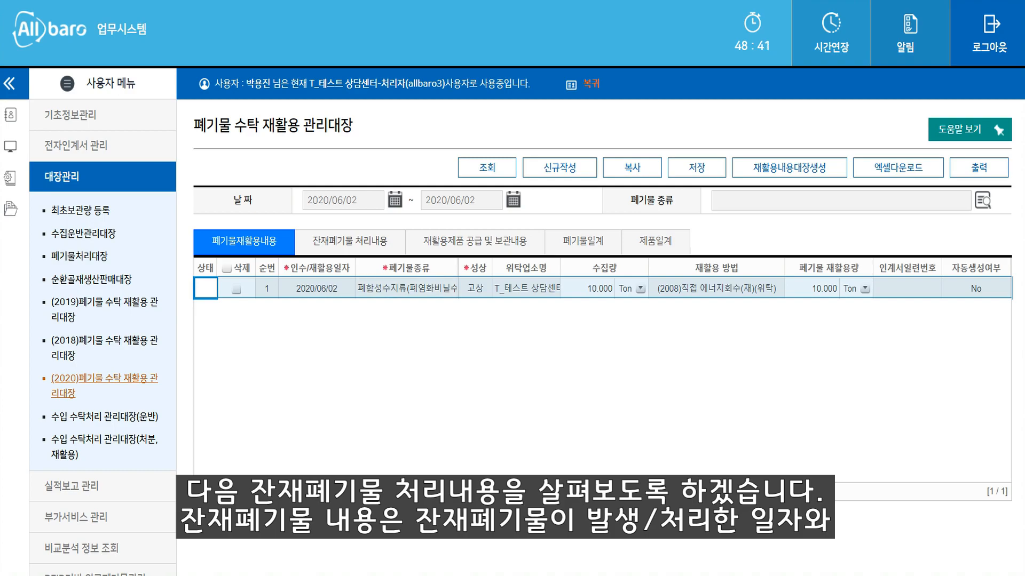
Add a new entry to 잔재폐기물 처리내용 dated 2020/06/02 with the waste class 일반폐기물
{"action": "left_click", "coordinate": [355, 240]}
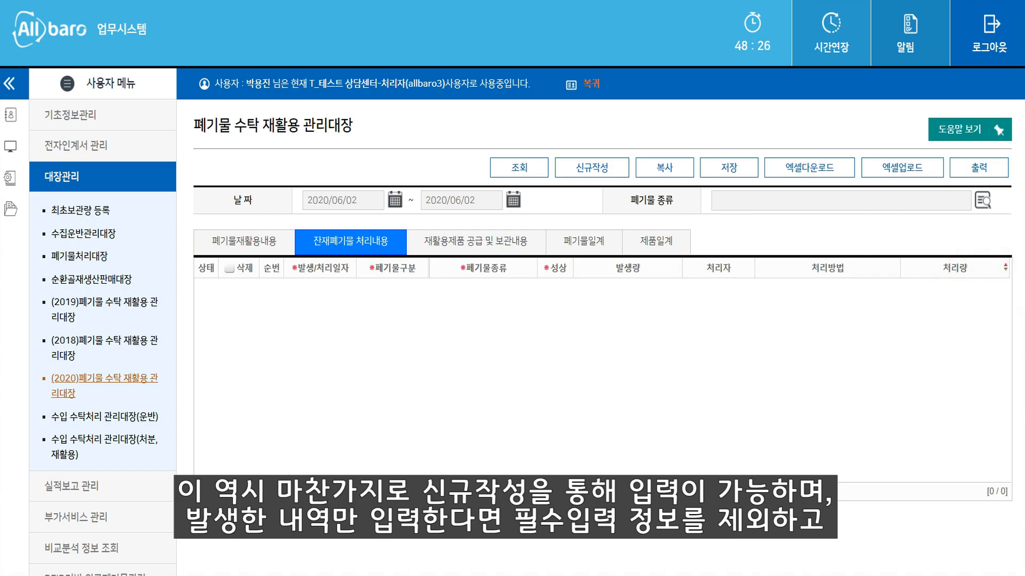
{"action": "left_click", "coordinate": [592, 167]}
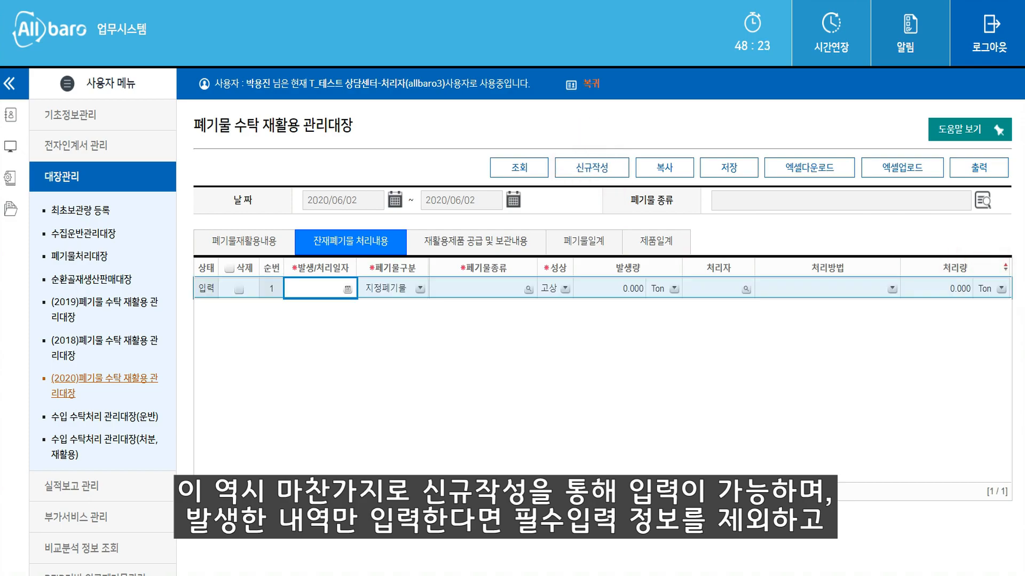
{"action": "left_click", "coordinate": [348, 289]}
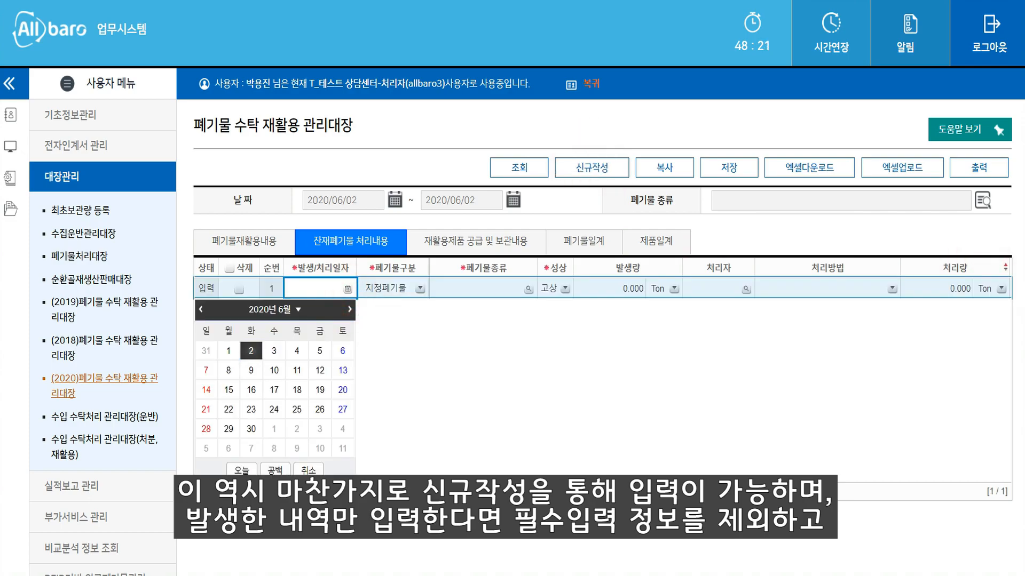
{"action": "left_click", "coordinate": [252, 350]}
{"action": "left_click", "coordinate": [420, 289]}
{"action": "left_click", "coordinate": [384, 325]}
Look up 폐합성수지류(폐염화비닐수지류는 제외한다)(고상) and assign it as the residual waste entry's waste type
{"action": "left_click", "coordinate": [528, 288]}
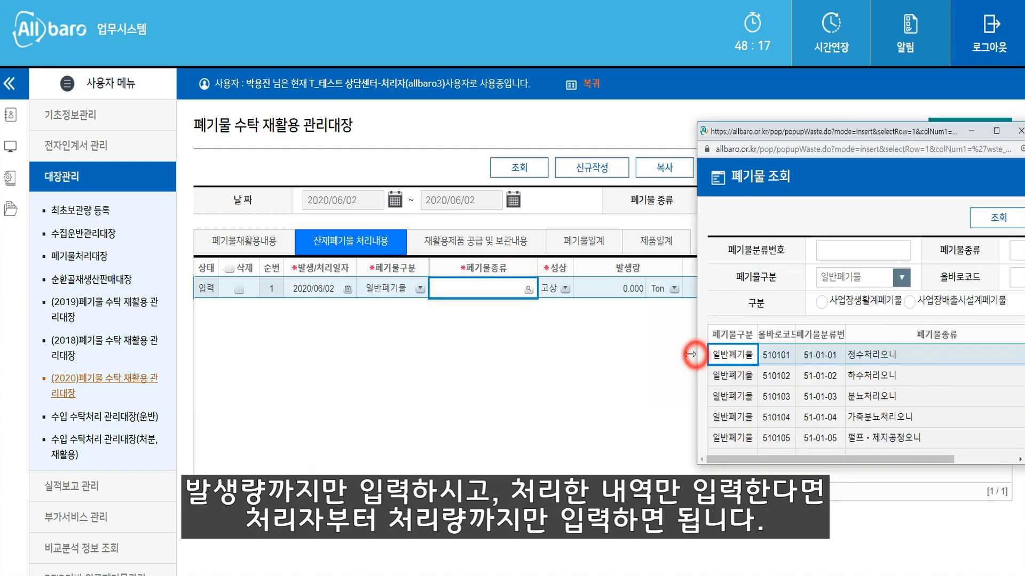
{"action": "left_click_drag", "start_coordinate": [696, 355], "coordinate": [442, 348]}
{"action": "left_click", "coordinate": [775, 249]}
{"action": "left_click", "coordinate": [800, 324]}
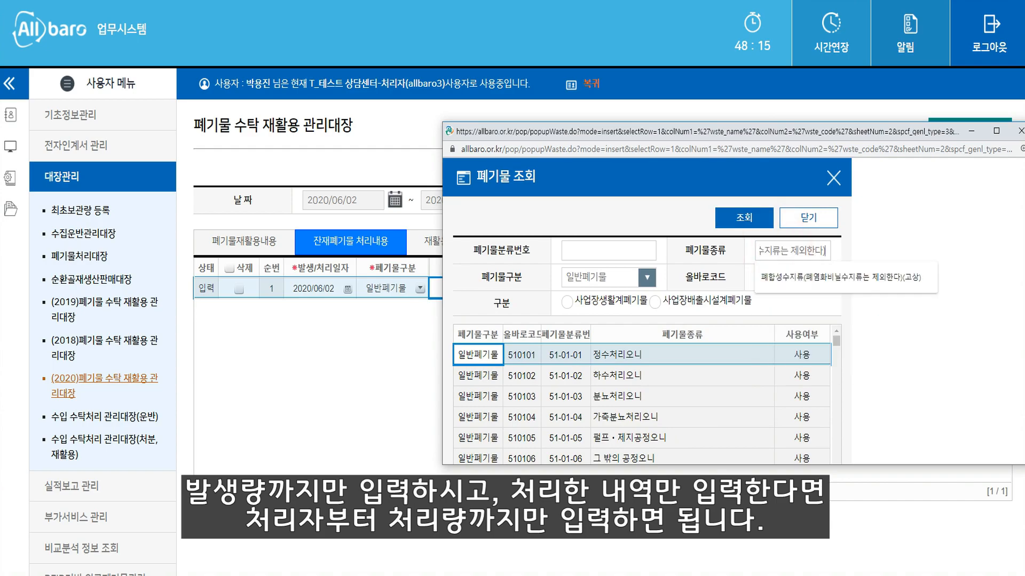
{"action": "left_click", "coordinate": [743, 217]}
{"action": "double_click", "coordinate": [619, 355]}
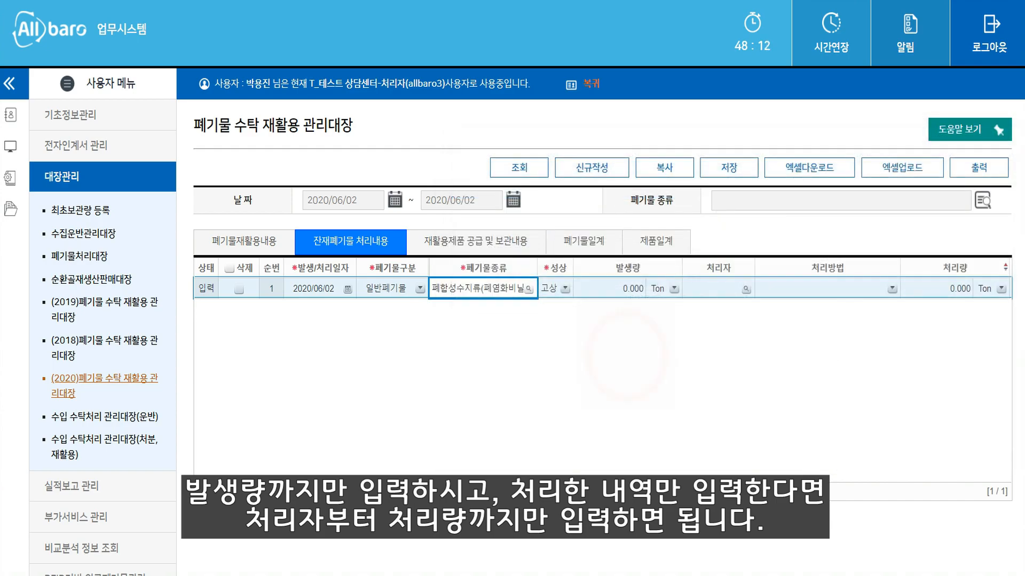
{"action": "left_click", "coordinate": [610, 288]}
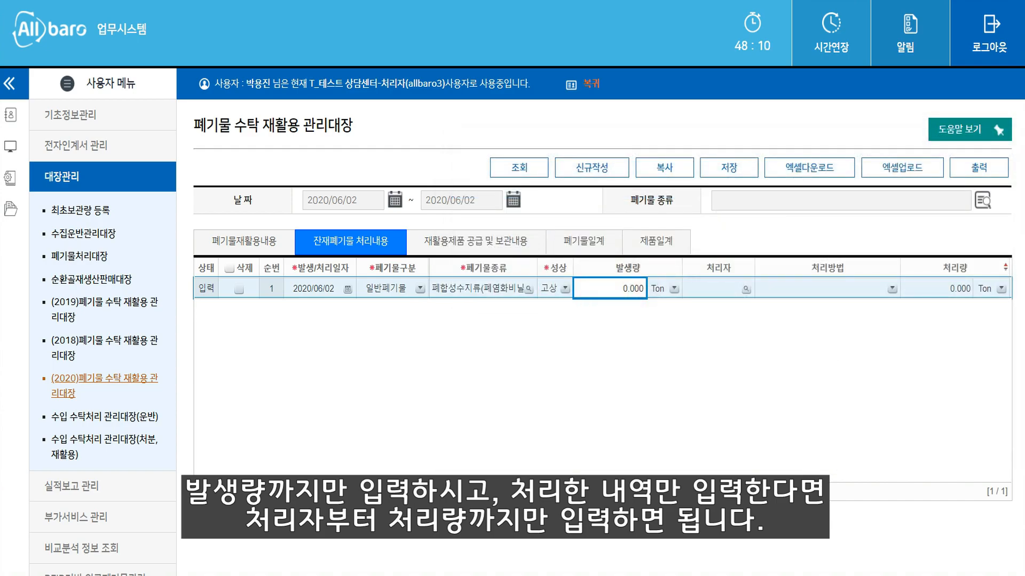
{"action": "left_click", "coordinate": [744, 288]}
{"action": "left_click", "coordinate": [966, 290]}
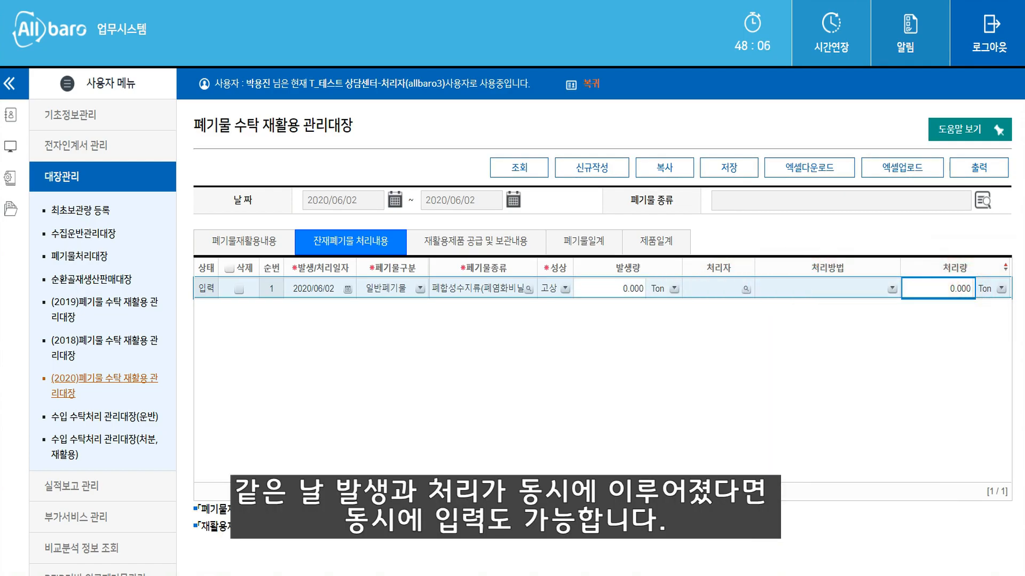
{"action": "left_click", "coordinate": [617, 288]}
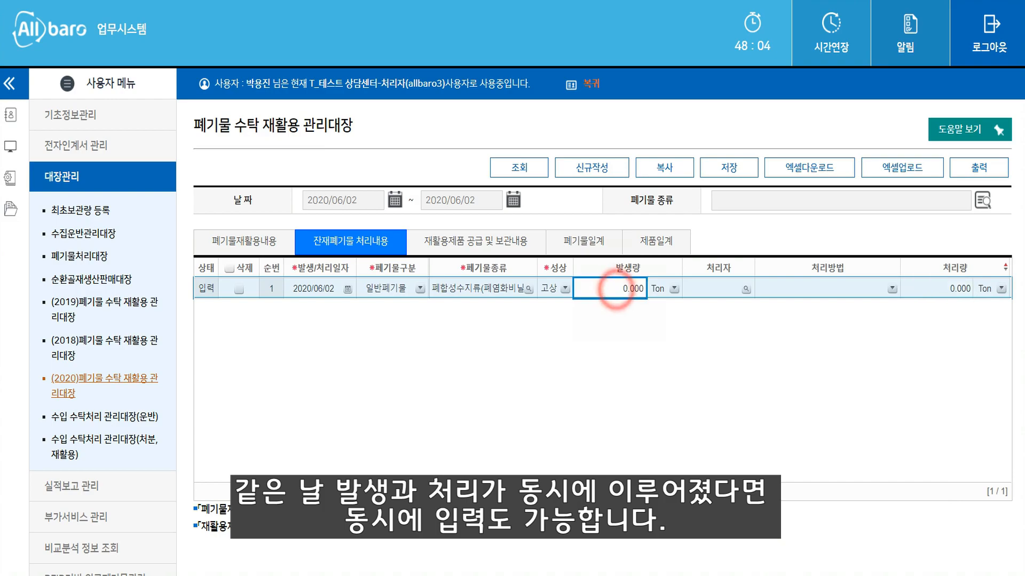
{"action": "left_click", "coordinate": [952, 289]}
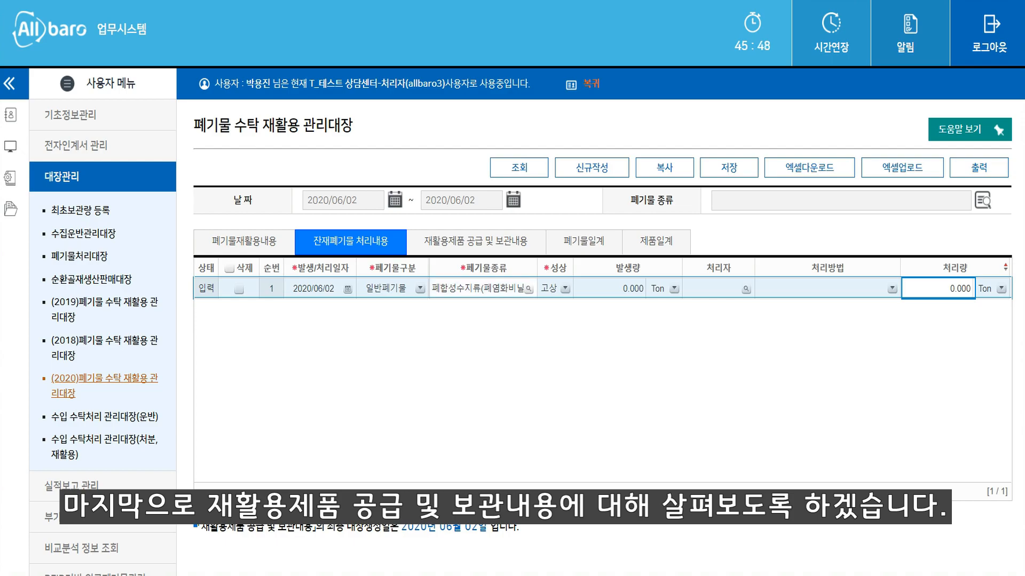
Add a new entry to 재활용제품 공급 및 보관내용 and set its recycled product 구분 to 중간가공 폐기물
{"action": "left_click", "coordinate": [482, 240]}
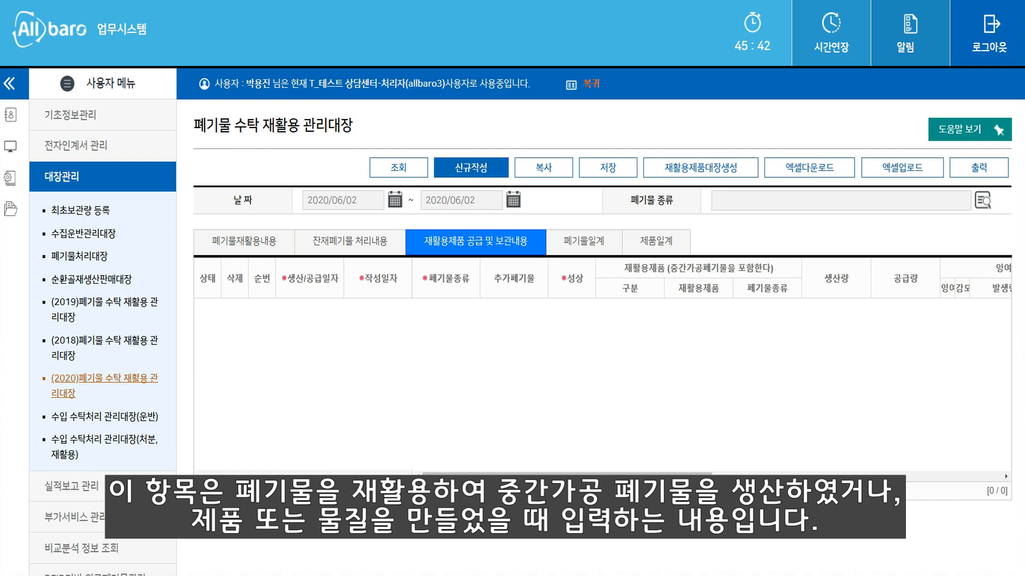
{"action": "left_click", "coordinate": [470, 167]}
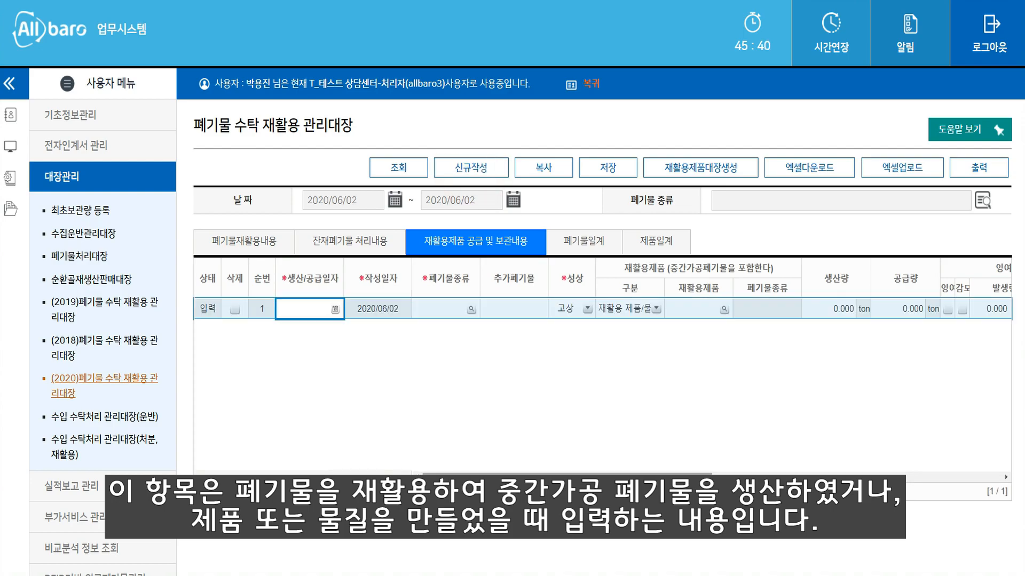
{"action": "left_click_drag", "start_coordinate": [516, 477], "coordinate": [812, 477]}
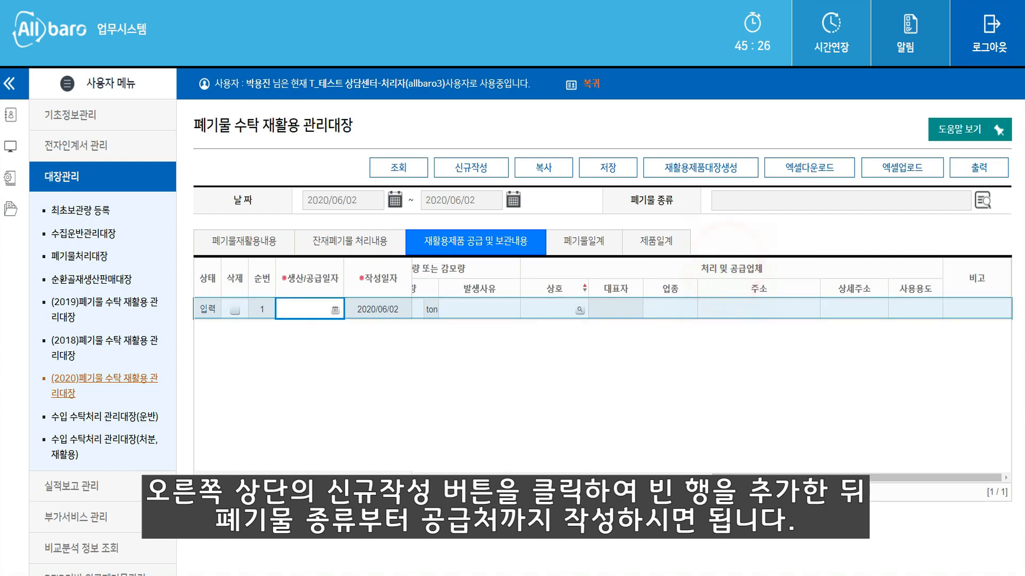
{"action": "left_click_drag", "start_coordinate": [839, 476], "coordinate": [548, 476]}
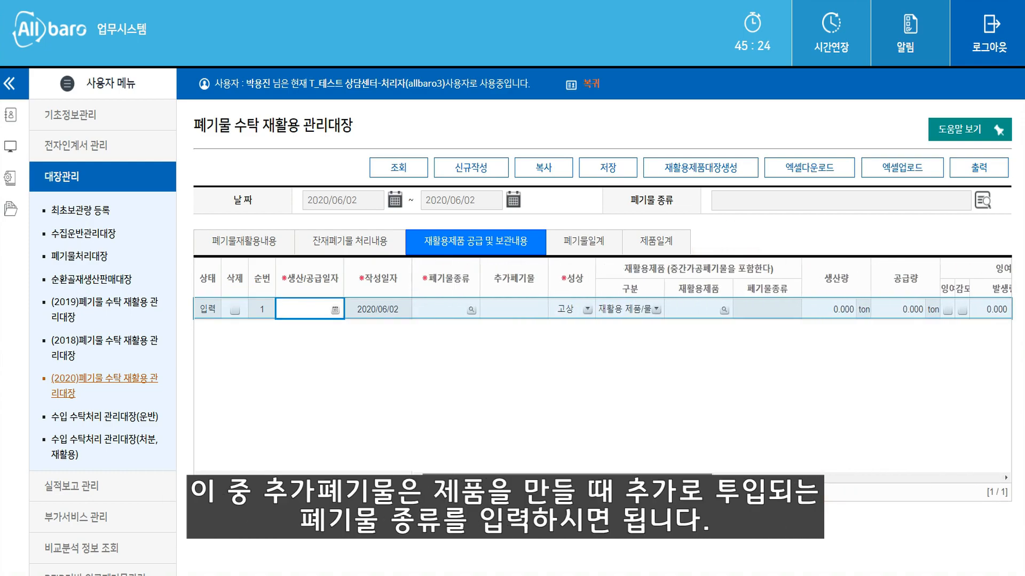
{"action": "left_click", "coordinate": [512, 277]}
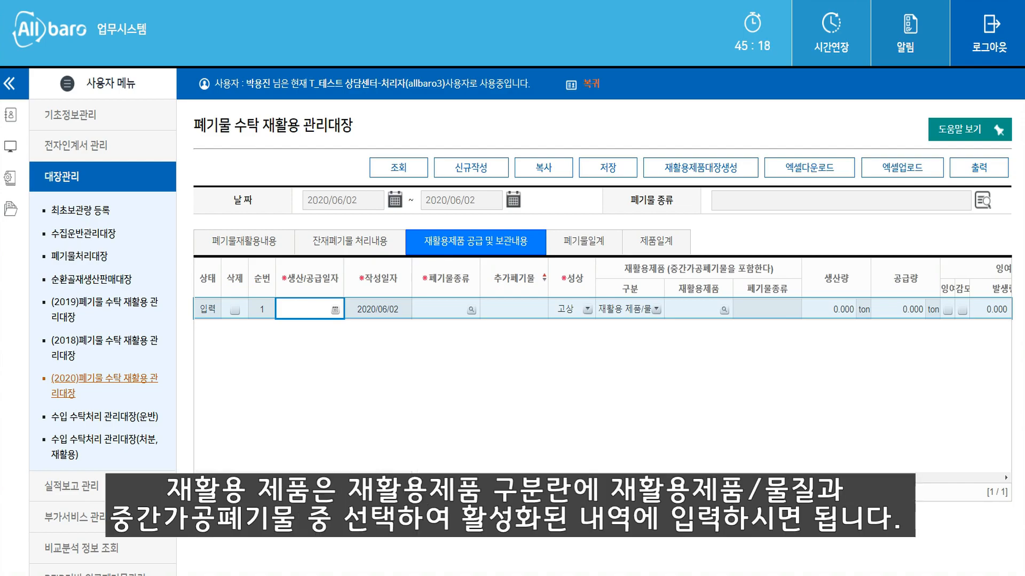
{"action": "left_click", "coordinate": [630, 302]}
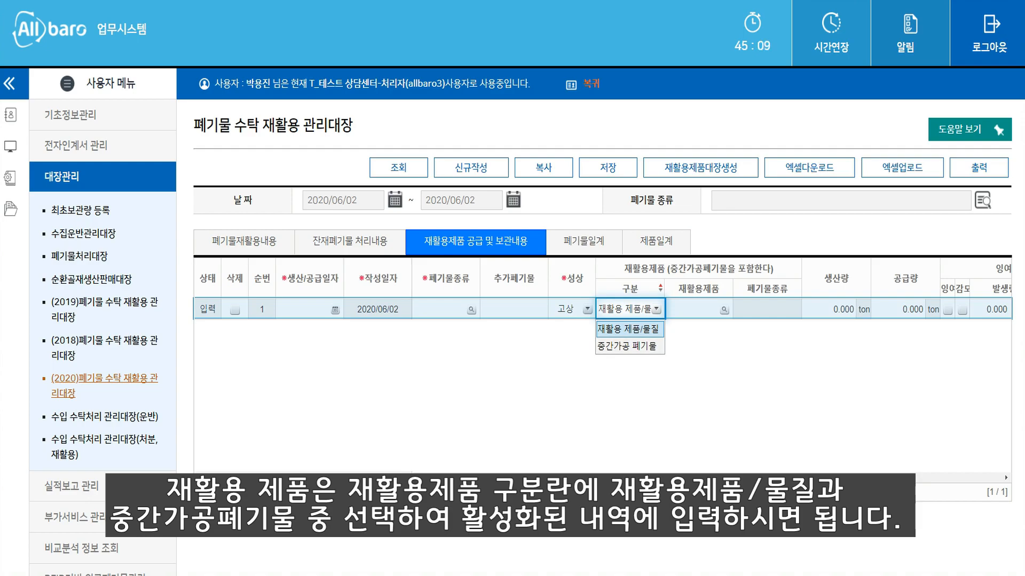
{"action": "left_click", "coordinate": [630, 346]}
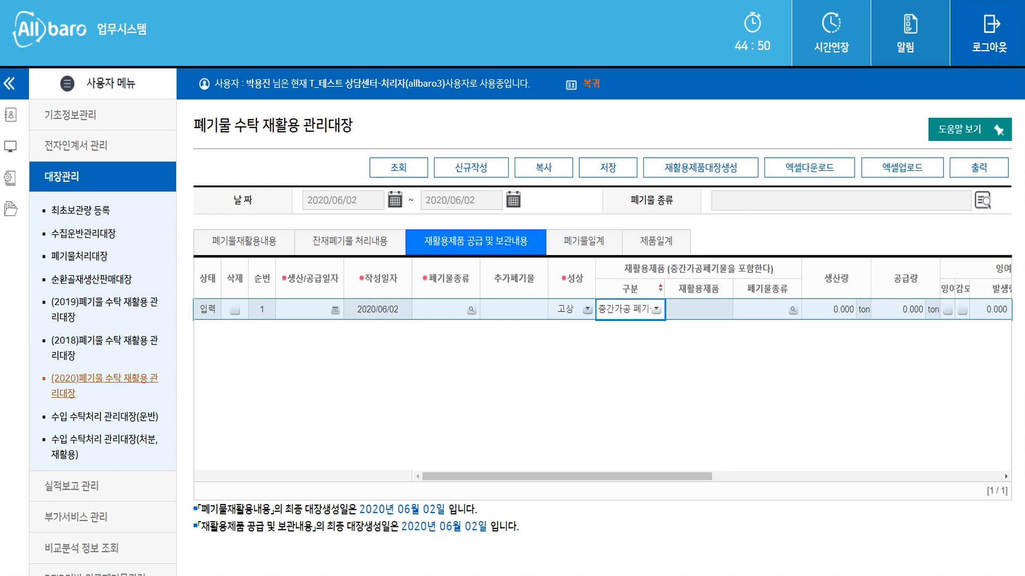
Widen the narrow 잉여 and 감모 columns and mark the product entry as 잉여
{"action": "left_click_drag", "start_coordinate": [567, 477], "coordinate": [819, 477]}
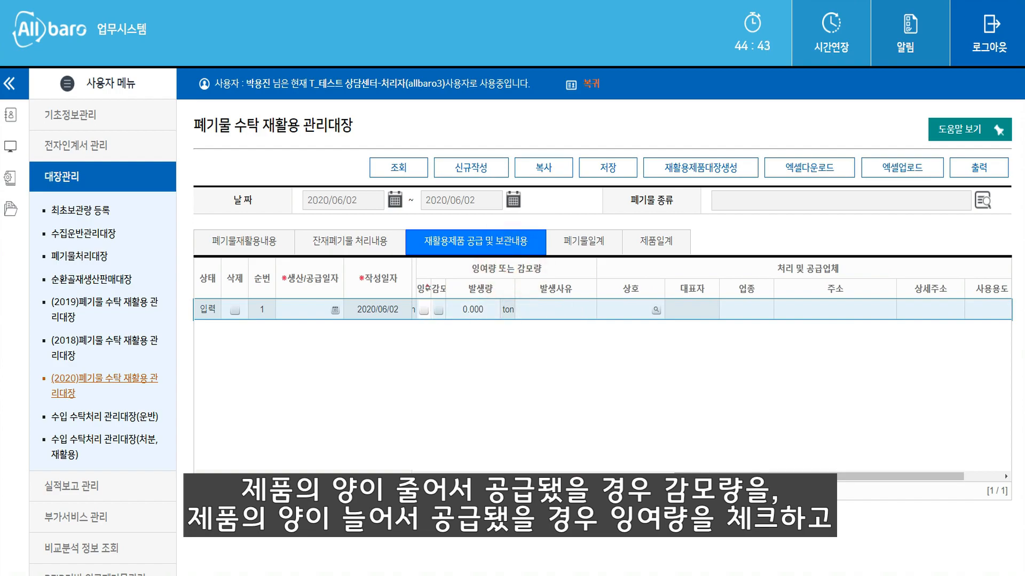
{"action": "left_click_drag", "start_coordinate": [427, 288], "coordinate": [489, 288]}
{"action": "left_click", "coordinate": [471, 310]}
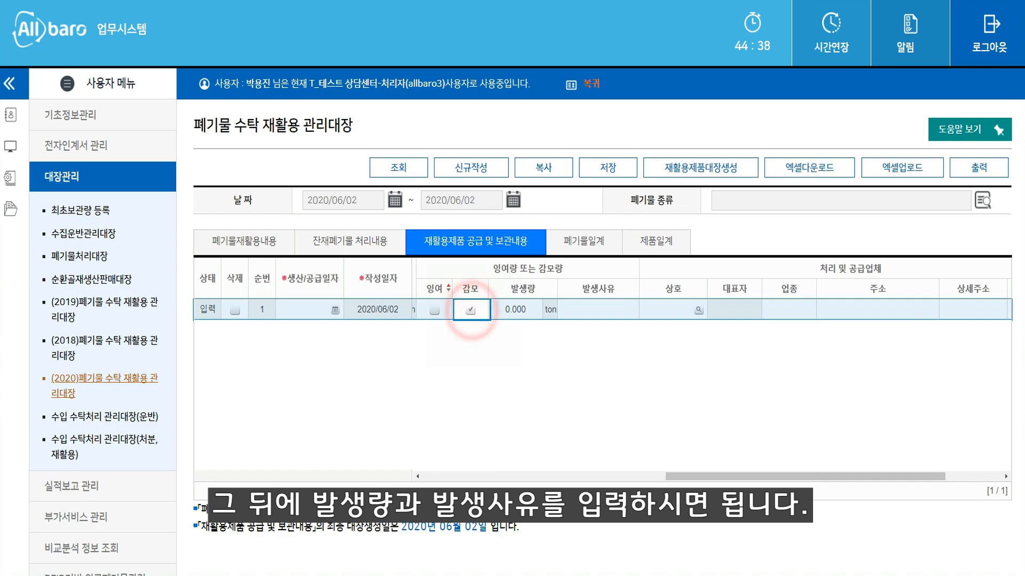
{"action": "left_click", "coordinate": [434, 310]}
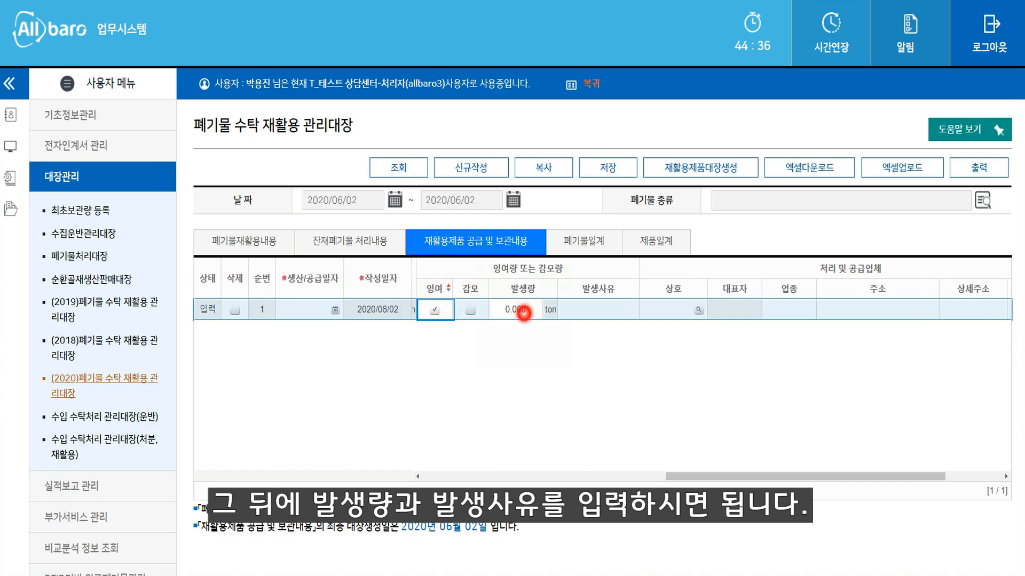
{"action": "left_click", "coordinate": [524, 313]}
{"action": "left_click", "coordinate": [599, 309]}
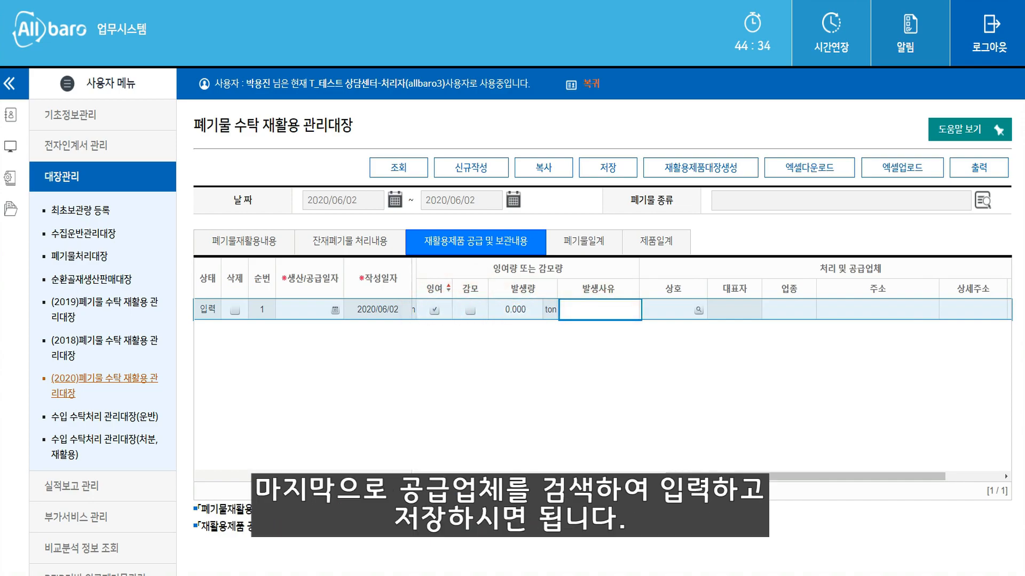
Examine the product entry's fields, from 생산/공급일자, 폐기물종류, 성상 and 생산량 through 공급량 and the supplied company details
{"action": "left_click_drag", "start_coordinate": [766, 476], "coordinate": [822, 476]}
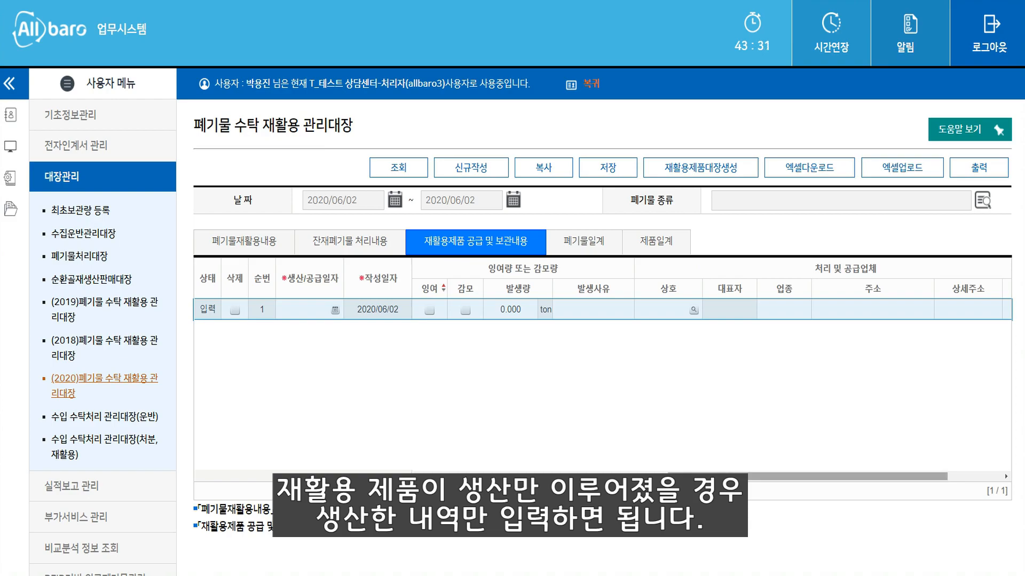
{"action": "left_click_drag", "start_coordinate": [809, 476], "coordinate": [564, 476]}
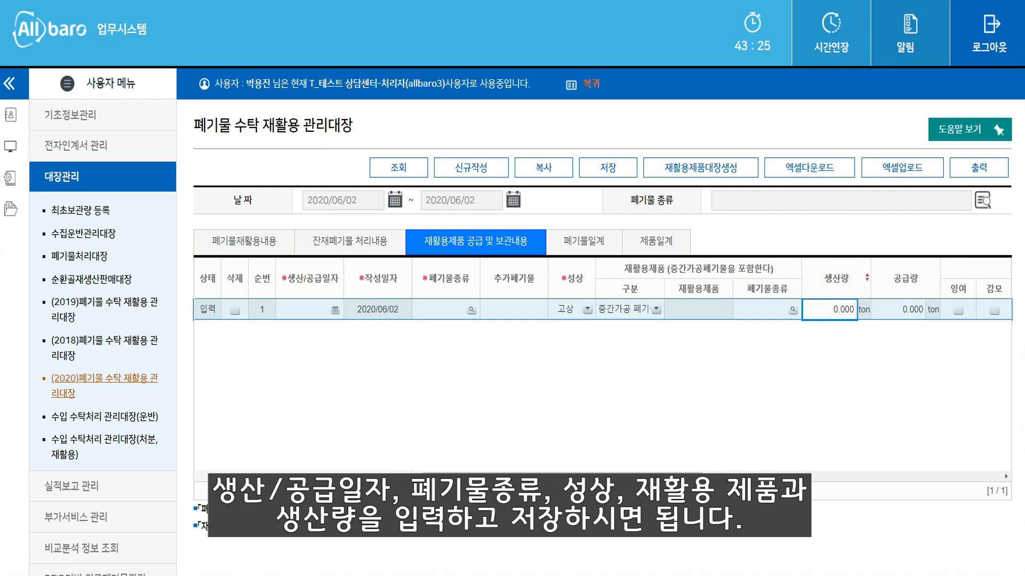
{"action": "left_click", "coordinate": [302, 278]}
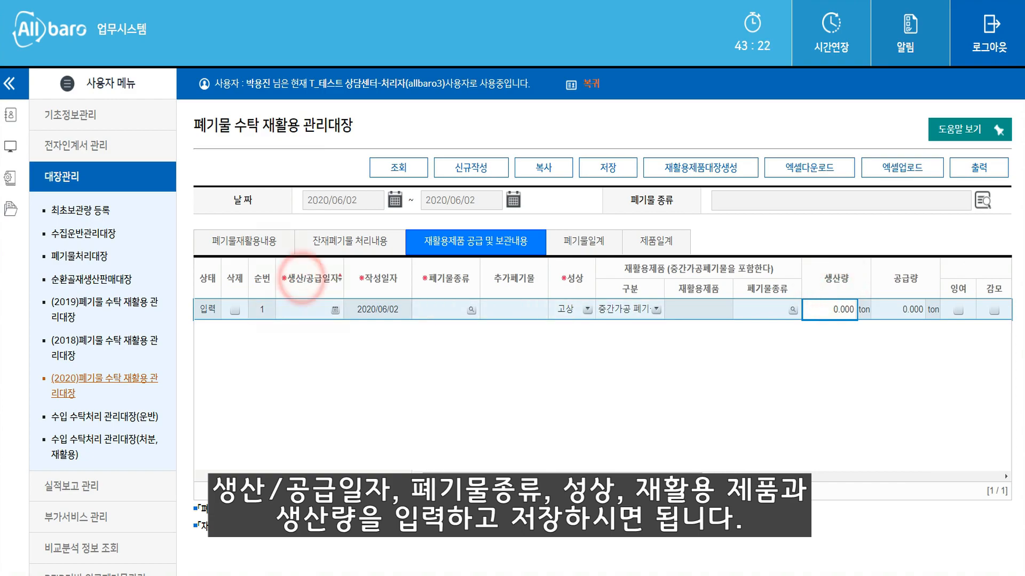
{"action": "left_click", "coordinate": [448, 278]}
{"action": "left_click", "coordinate": [571, 273]}
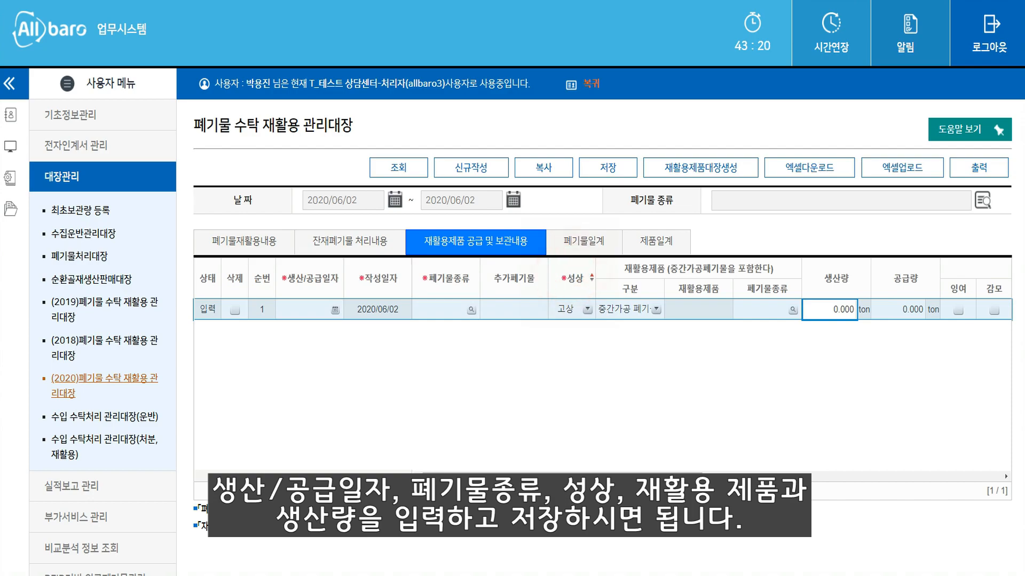
{"action": "left_click", "coordinate": [681, 269]}
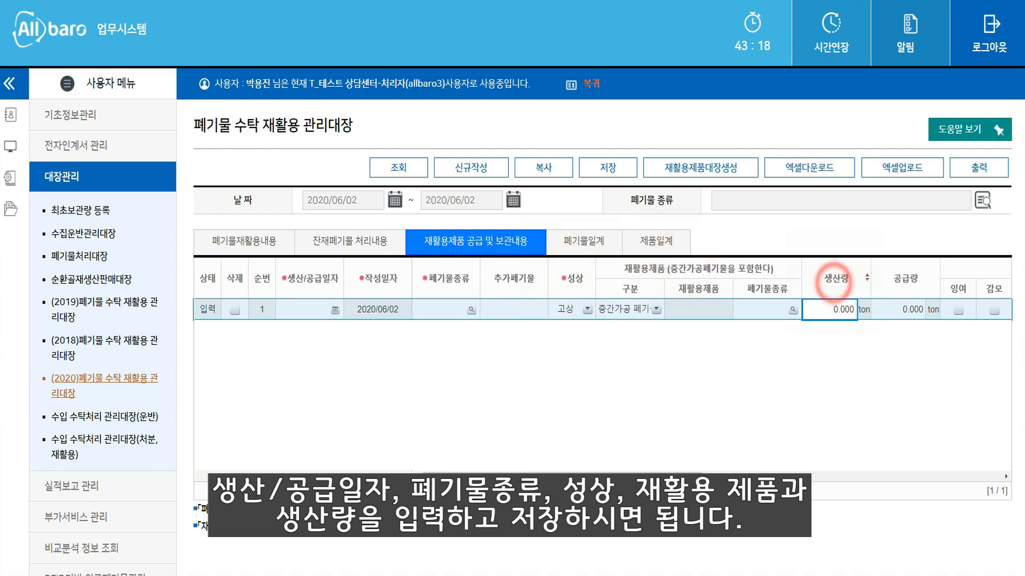
{"action": "left_click", "coordinate": [834, 278]}
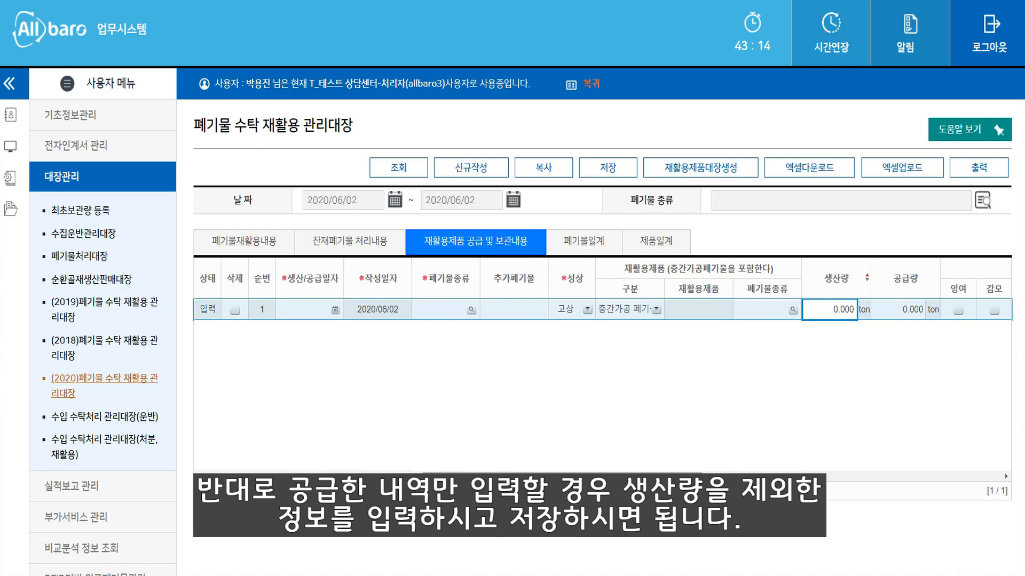
{"action": "left_click_drag", "start_coordinate": [568, 476], "coordinate": [785, 476]}
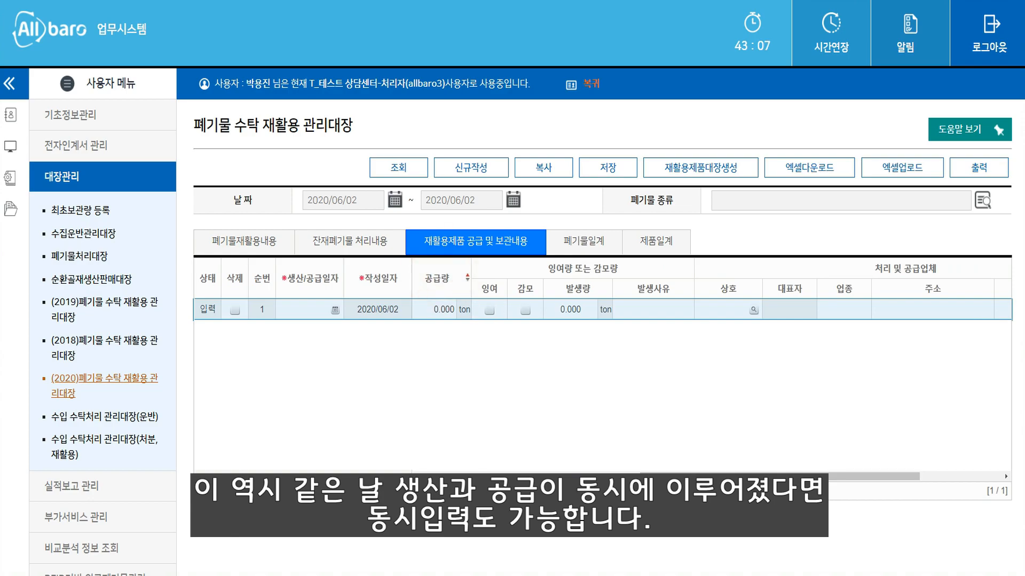
{"action": "left_click_drag", "start_coordinate": [780, 476], "coordinate": [862, 476]}
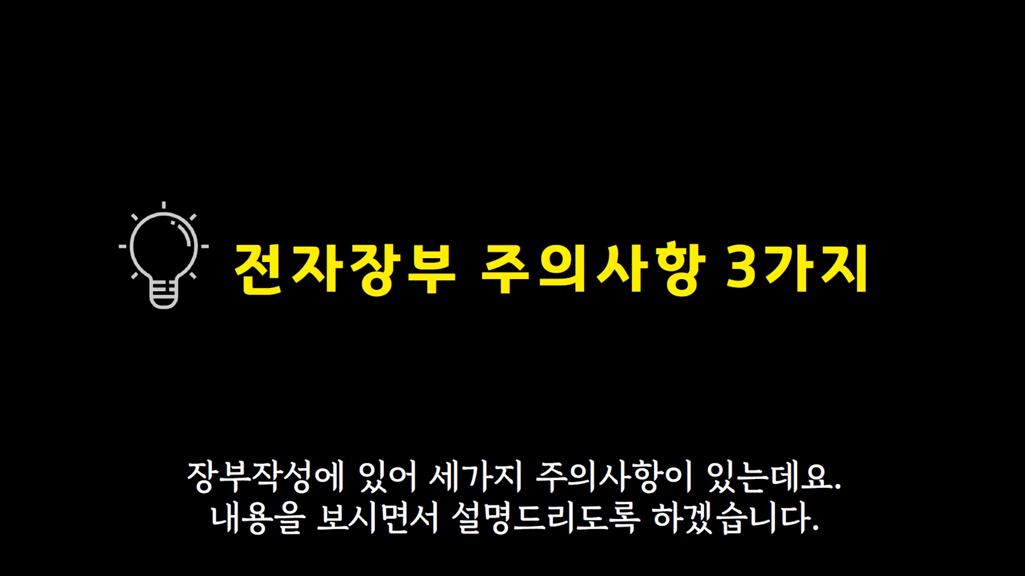